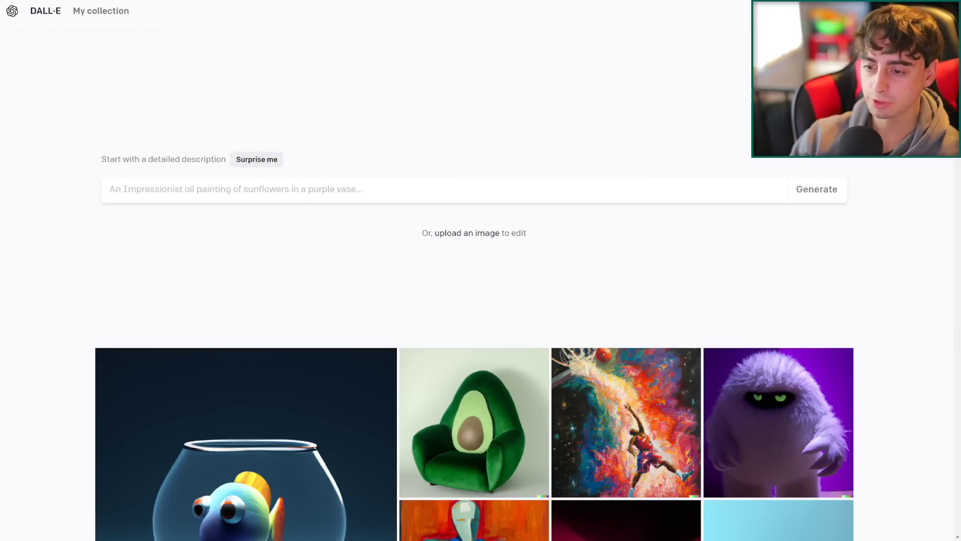
Step: Browse the sample gallery and view the earlier pirate ship generation from the personal collection
{"action": "scroll", "coordinate": [842, 423], "scroll_direction": "down", "scroll_amount": 5}
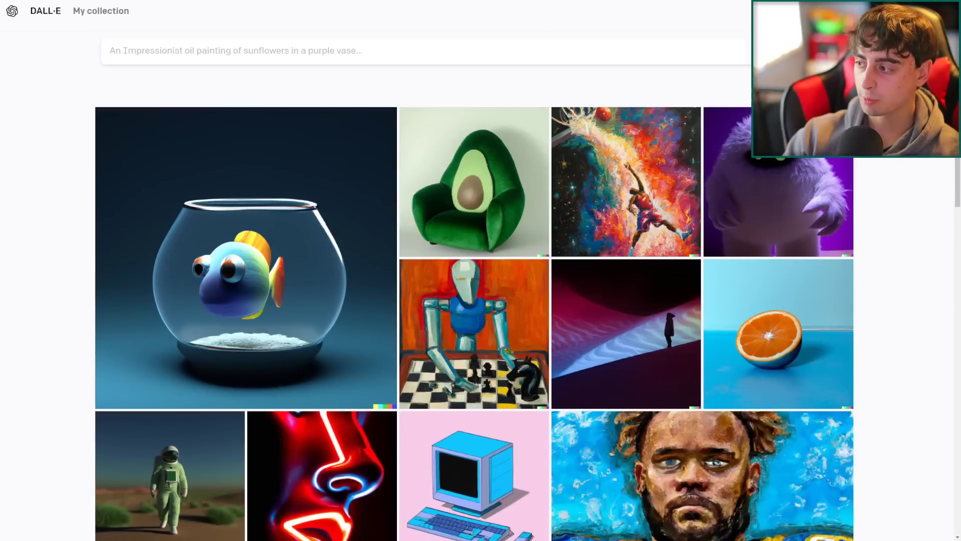
{"action": "scroll", "coordinate": [750, 401], "scroll_direction": "up", "scroll_amount": 6}
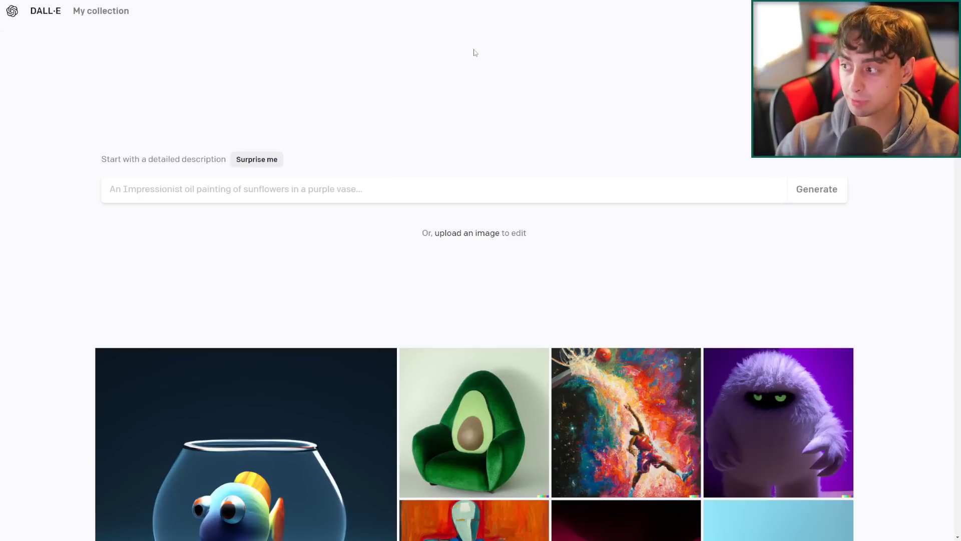
{"action": "left_click", "coordinate": [98, 12]}
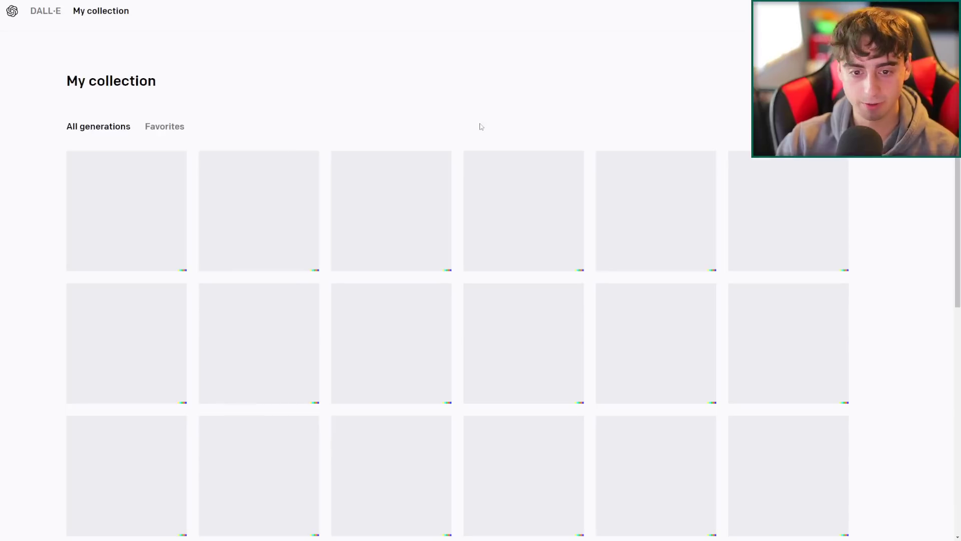
{"action": "left_click", "coordinate": [819, 309]}
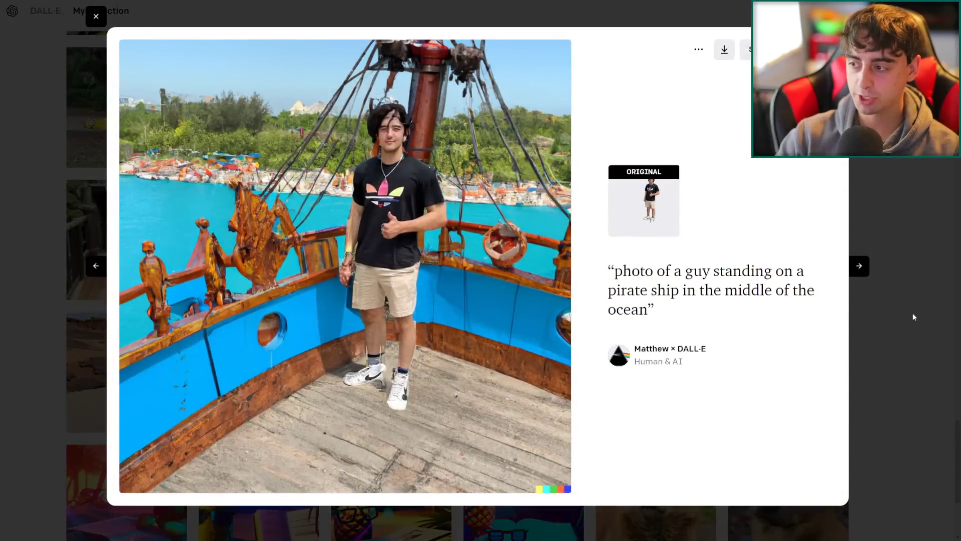
{"action": "key", "text": "Escape"}
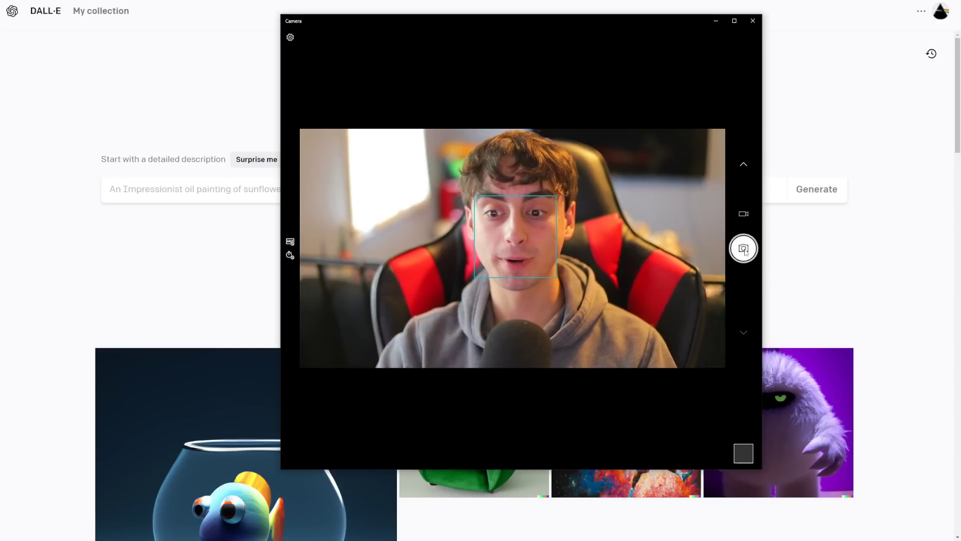
Step: Take a webcam photo with the Camera app, review the shot and close the app
{"action": "left_click", "coordinate": [744, 248]}
{"action": "left_click", "coordinate": [743, 453]}
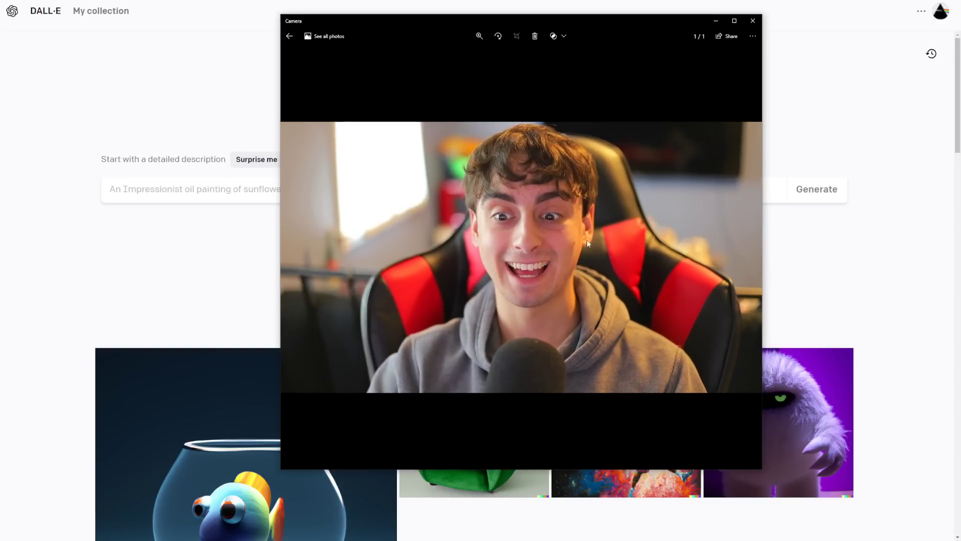
{"action": "left_click", "coordinate": [752, 20]}
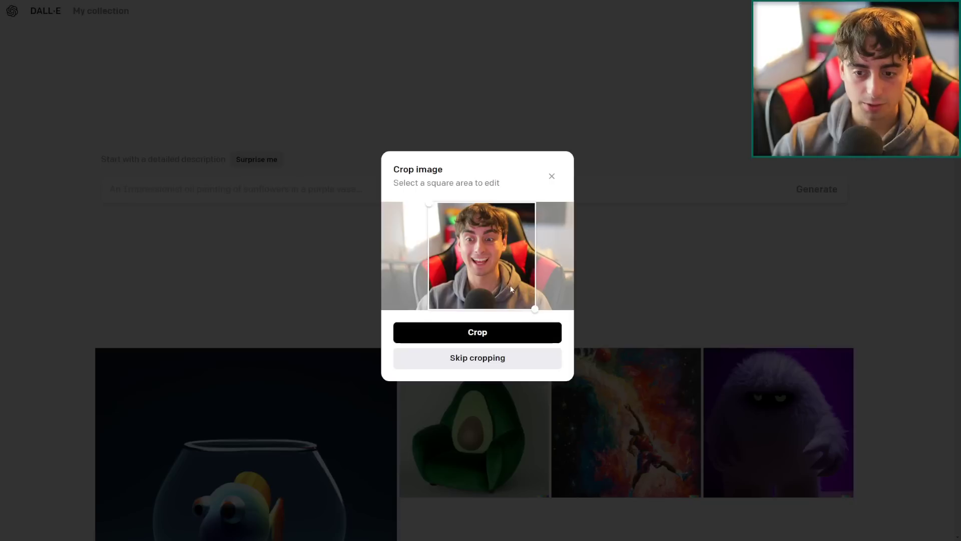
Step: Crop the uploaded webcam photo to a square around the person and generate variations of it
{"action": "left_click_drag", "start_coordinate": [510, 289], "coordinate": [511, 296]}
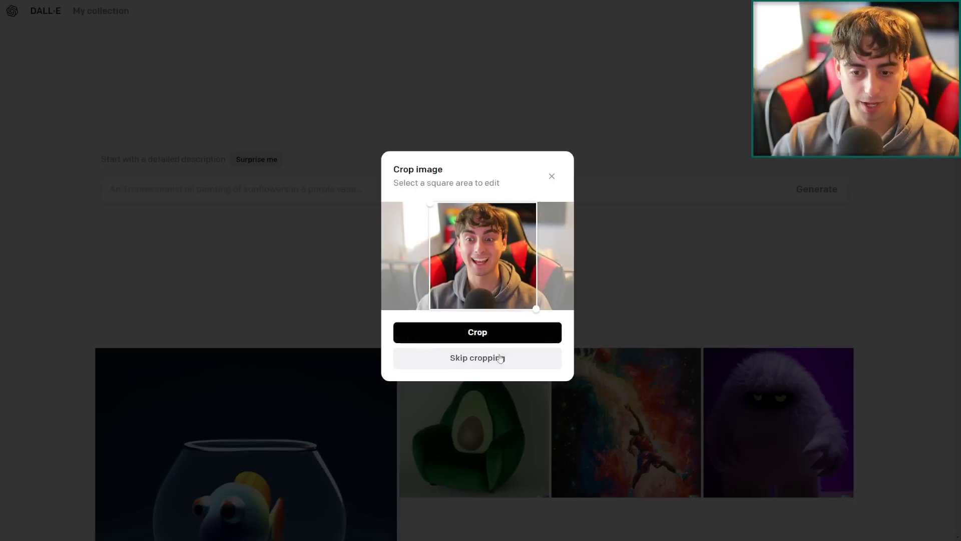
{"action": "left_click", "coordinate": [476, 332]}
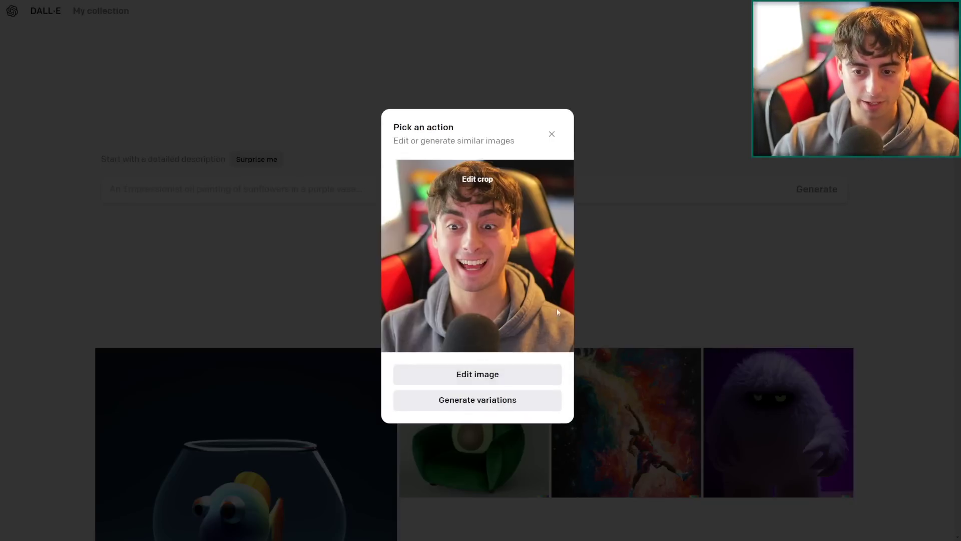
{"action": "left_click", "coordinate": [496, 401]}
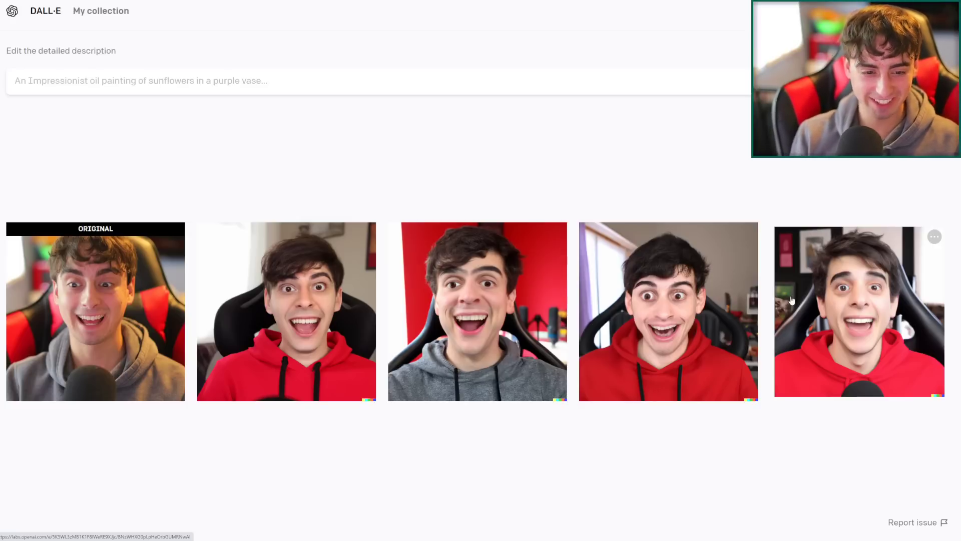
Step: Examine the original photo and the generated variations one by one at full size
{"action": "left_click", "coordinate": [84, 335]}
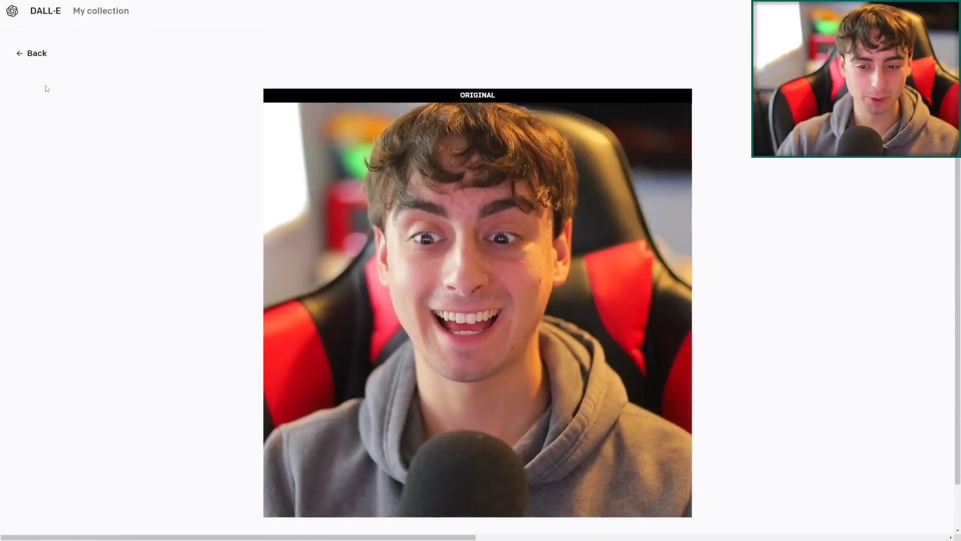
{"action": "left_click", "coordinate": [33, 53]}
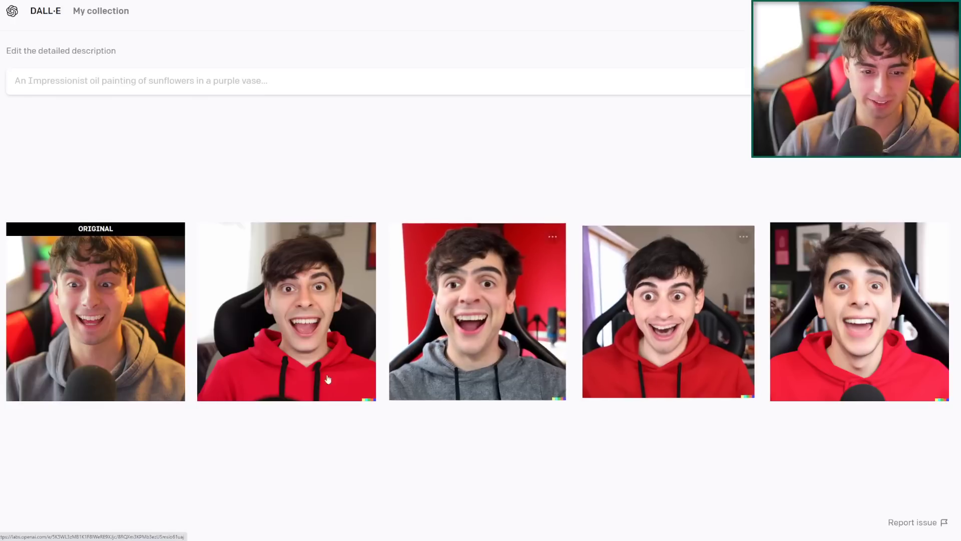
{"action": "left_click", "coordinate": [307, 334]}
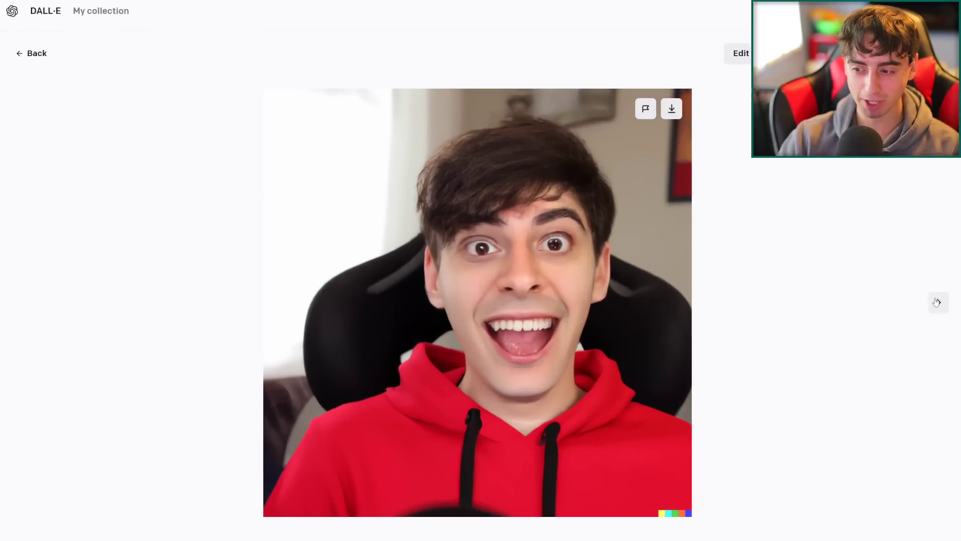
{"action": "left_click", "coordinate": [937, 303]}
{"action": "left_click", "coordinate": [937, 303]}
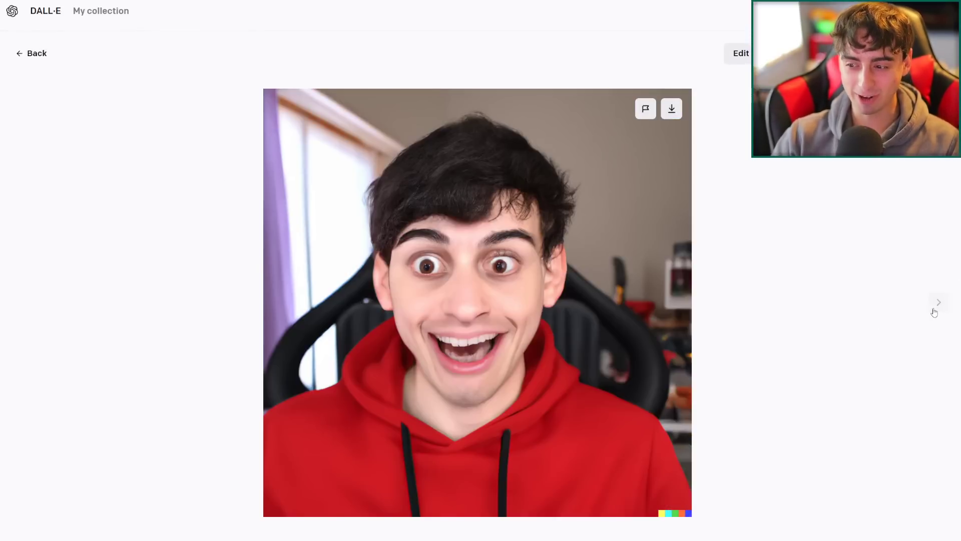
{"action": "left_click", "coordinate": [934, 311]}
{"action": "left_click", "coordinate": [20, 55]}
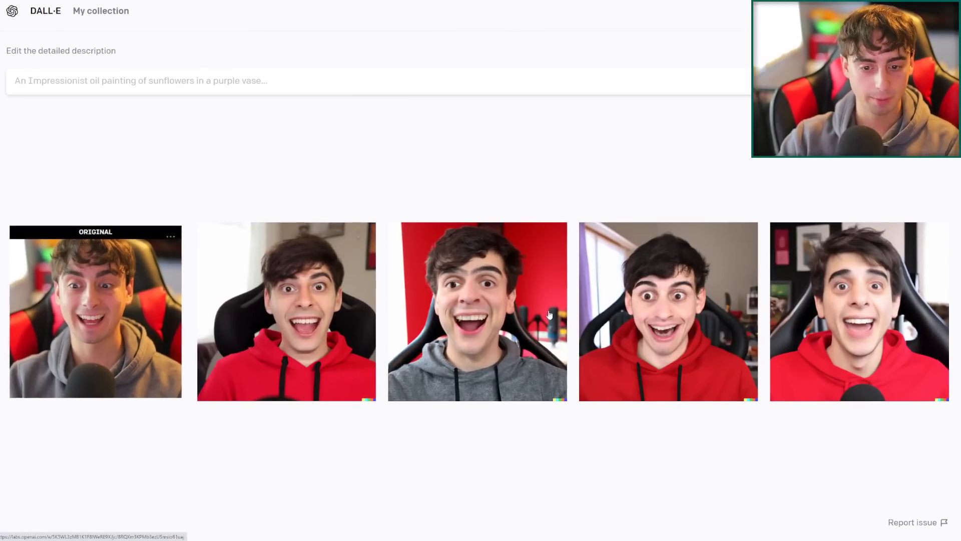
Step: Re-examine the variations at full size, starting with the grey hoodie one and stepping forwards and backwards through the set
{"action": "left_click", "coordinate": [503, 290]}
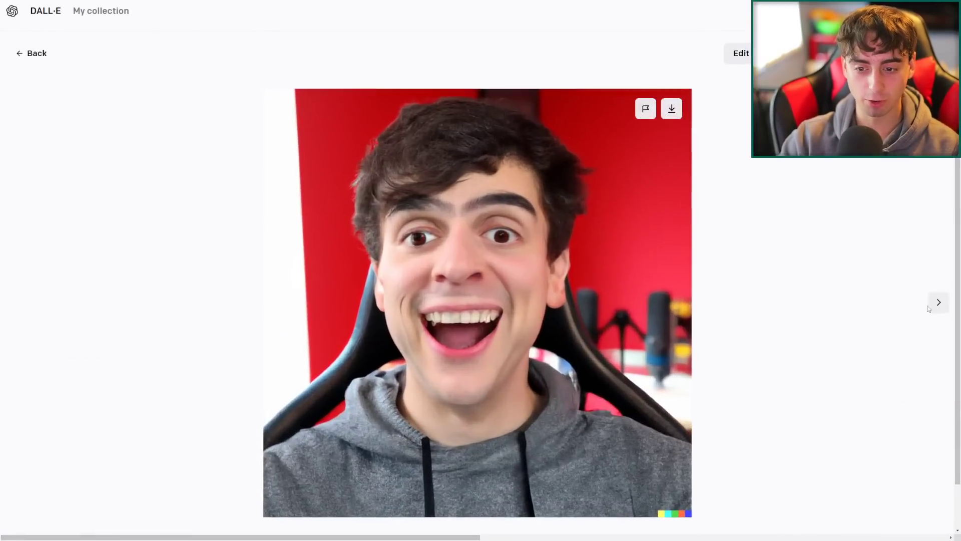
{"action": "left_click", "coordinate": [946, 309]}
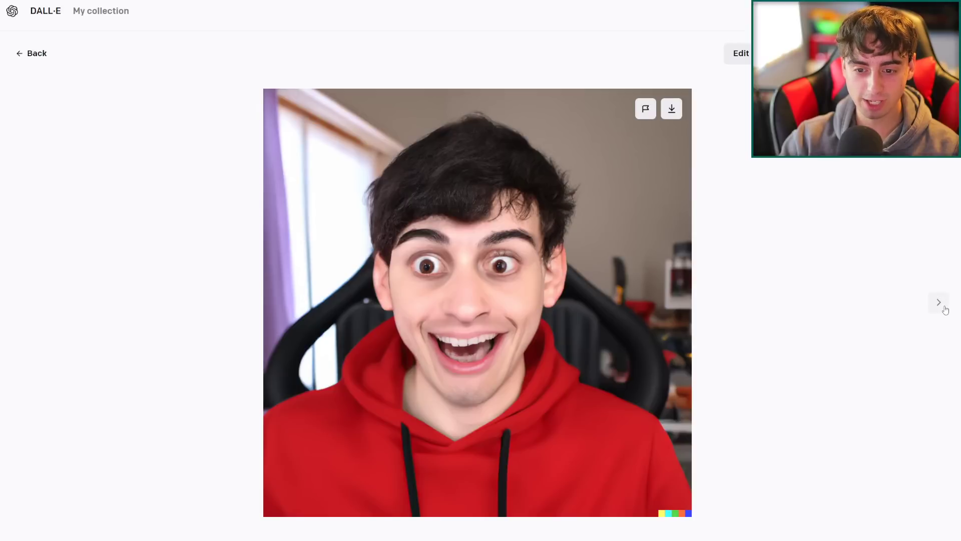
{"action": "left_click", "coordinate": [945, 309]}
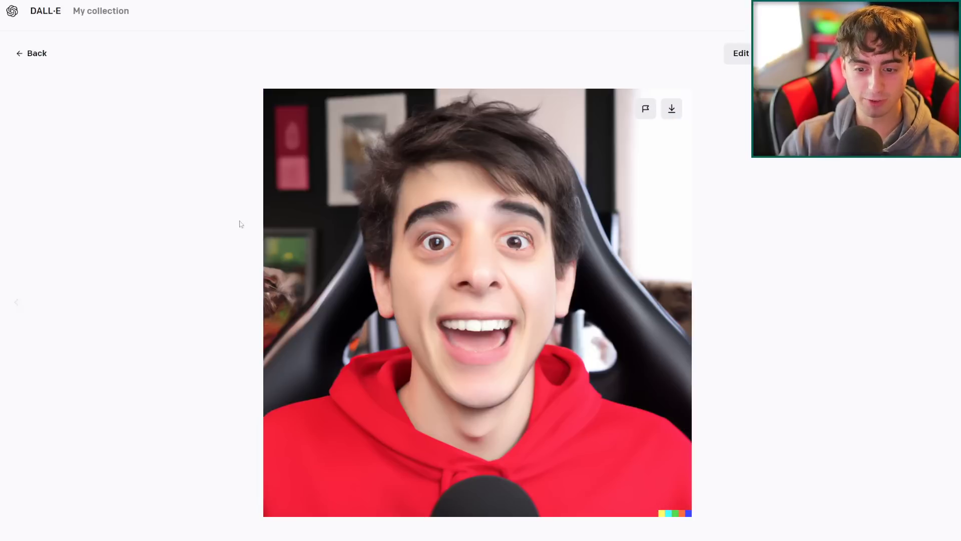
{"action": "left_click", "coordinate": [33, 53]}
{"action": "left_click", "coordinate": [447, 282]}
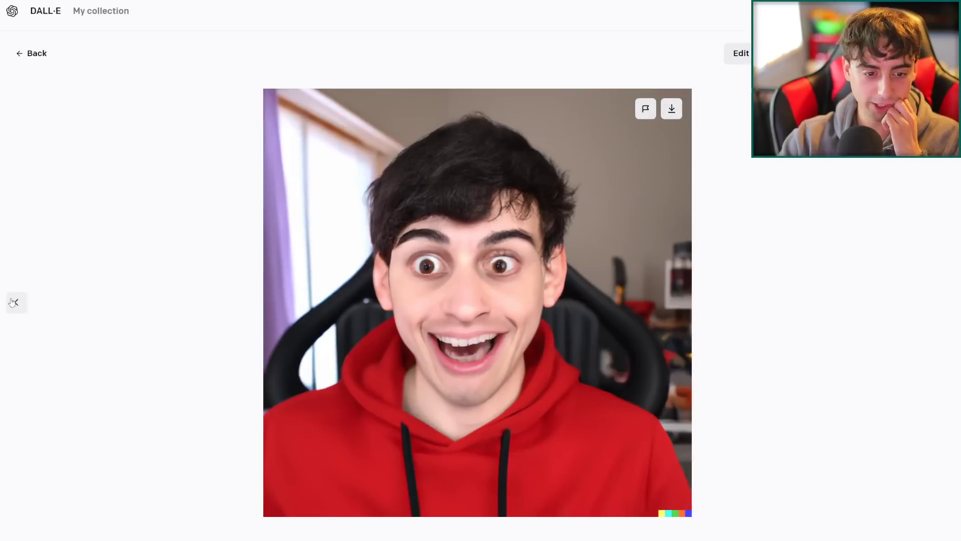
{"action": "left_click", "coordinate": [16, 303]}
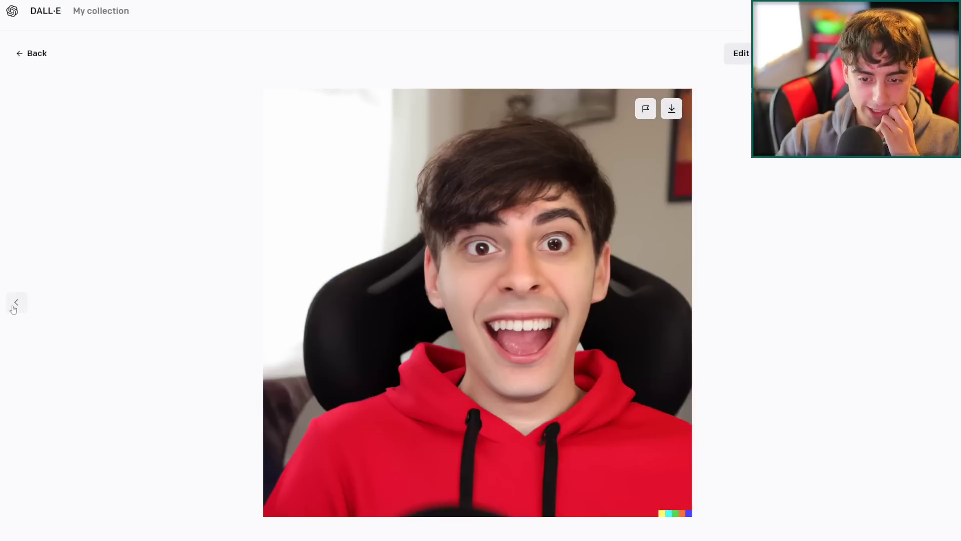
{"action": "left_click", "coordinate": [38, 54]}
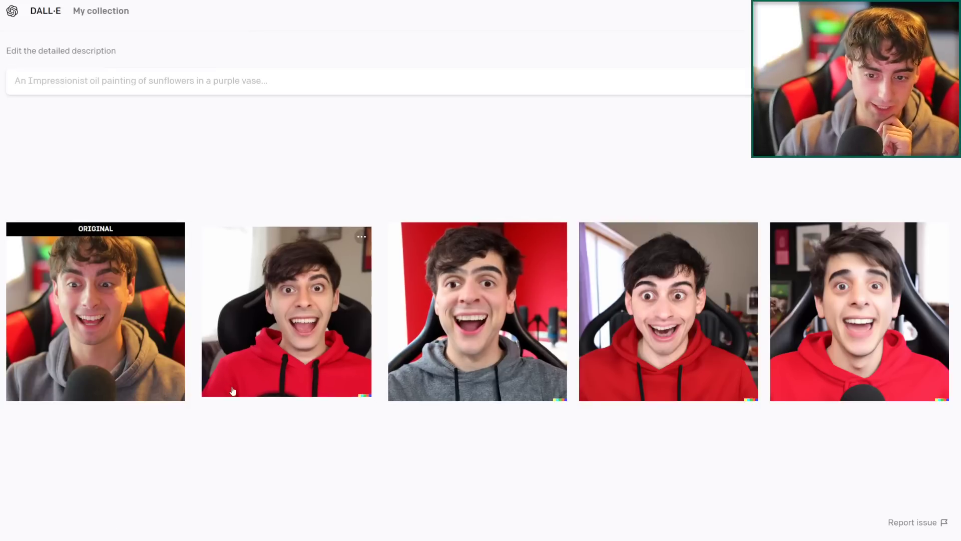
Step: Compare the original photo with all four variations again at full size, from the first to the last
{"action": "left_click", "coordinate": [95, 311]}
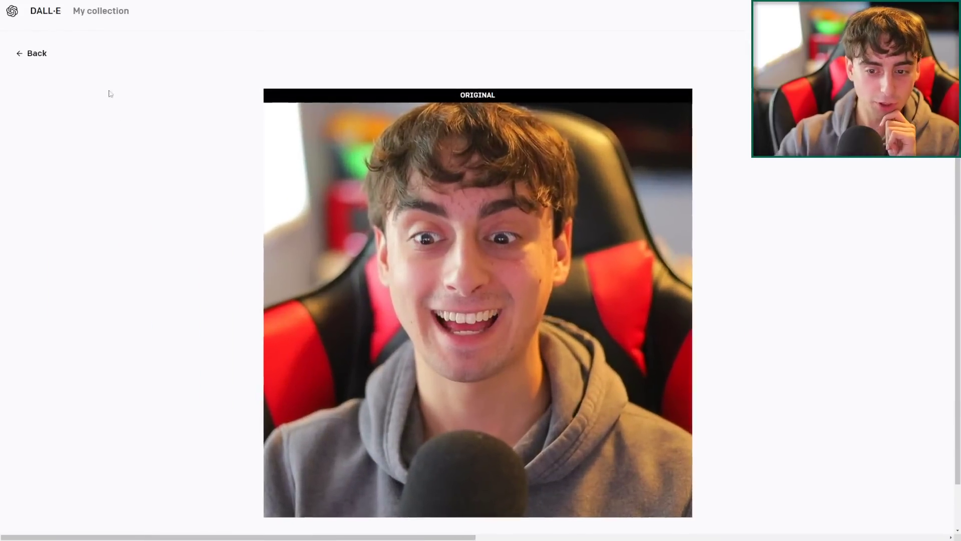
{"action": "left_click", "coordinate": [40, 55]}
{"action": "left_click", "coordinate": [209, 307]}
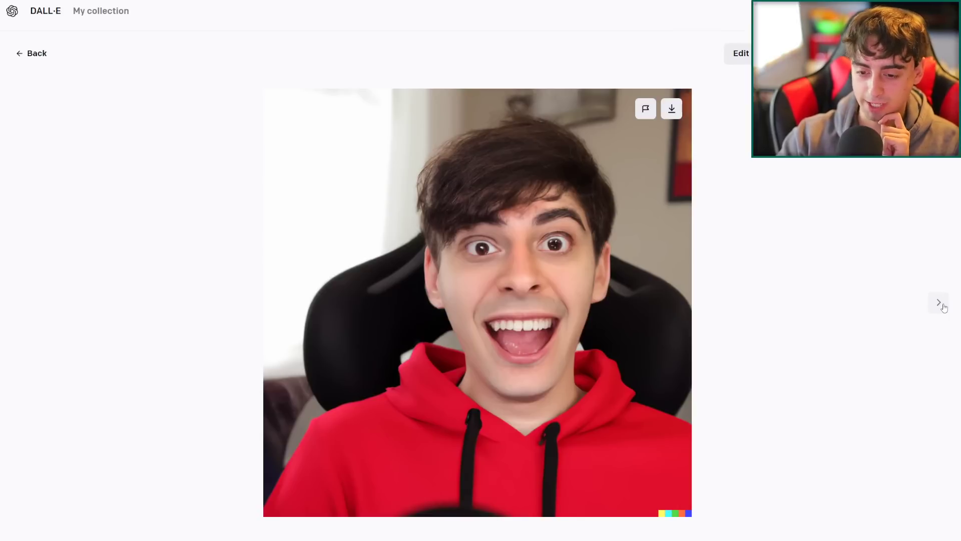
{"action": "left_click", "coordinate": [944, 307]}
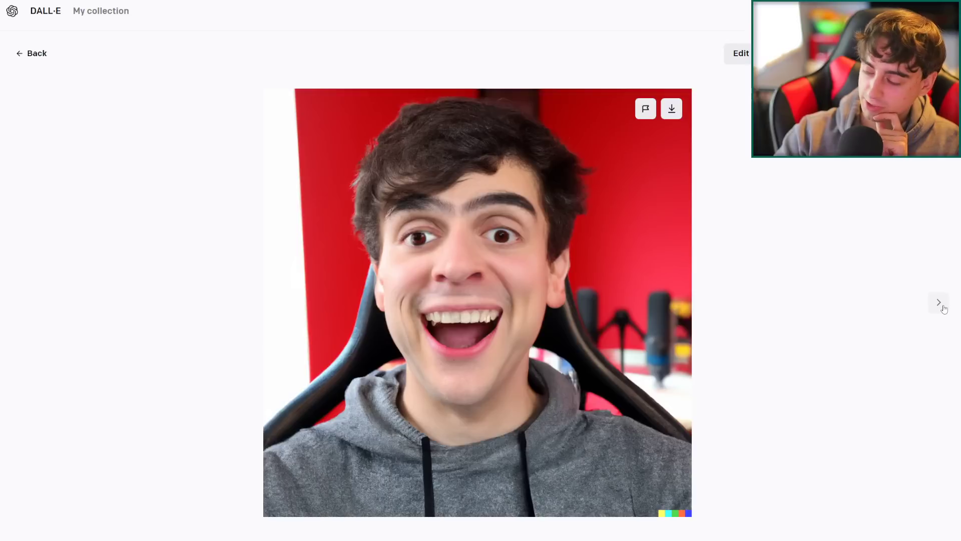
{"action": "left_click", "coordinate": [944, 308]}
{"action": "left_click", "coordinate": [943, 308]}
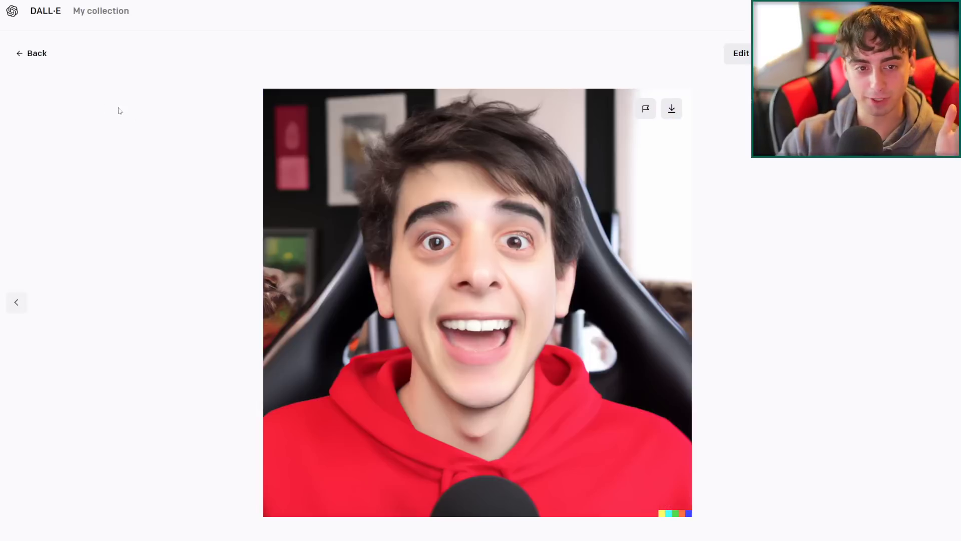
{"action": "left_click", "coordinate": [31, 53]}
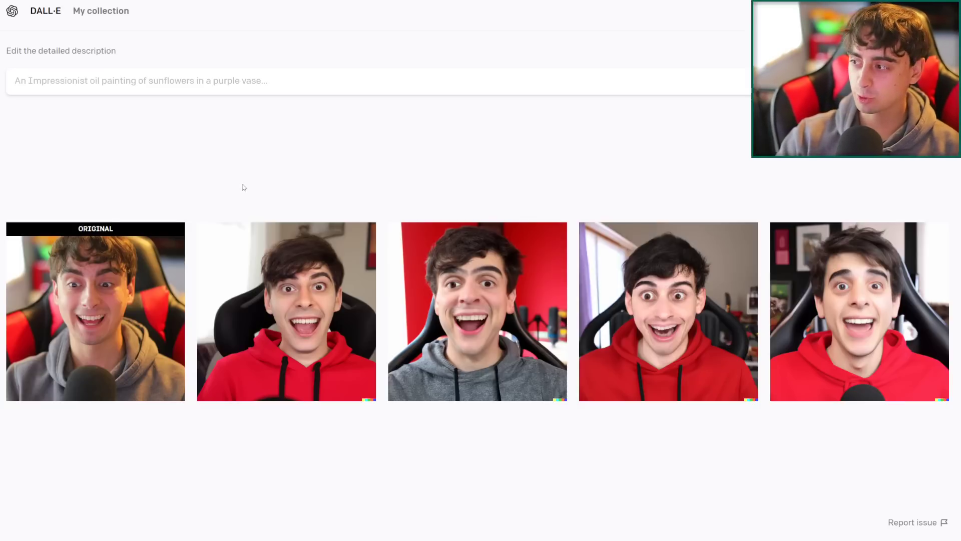
Step: Erase the background around the person in the original photo and generate edits with the prompt "portrait of a guy on the moon"
{"action": "left_click", "coordinate": [95, 301]}
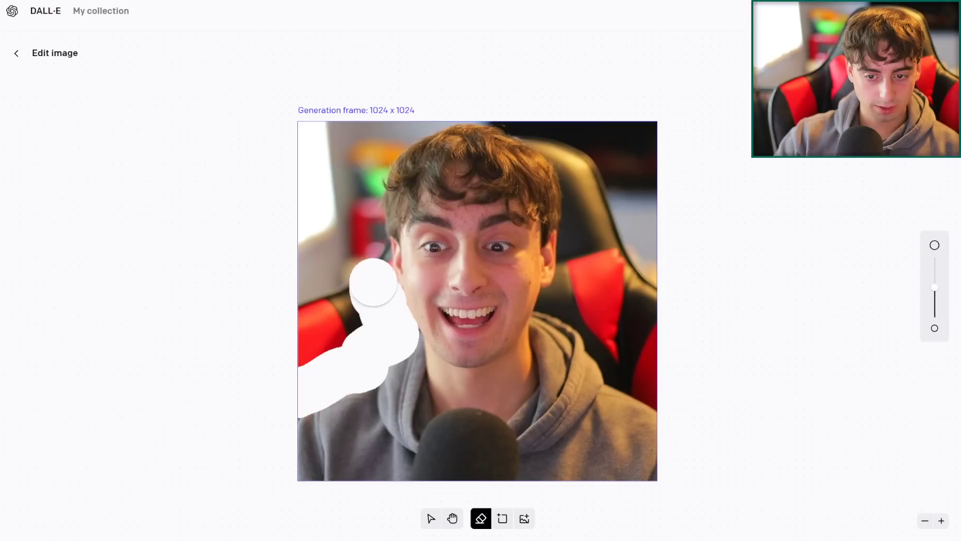
{"action": "mouse_move", "coordinate": [370, 279]}
{"action": "left_mouse_down"}
{"action": "mouse_move", "coordinate": [361, 202]}
{"action": "mouse_move", "coordinate": [370, 156]}
{"action": "mouse_move", "coordinate": [489, 100]}
{"action": "mouse_move", "coordinate": [418, 114]}
{"action": "mouse_move", "coordinate": [280, 167]}
{"action": "mouse_move", "coordinate": [310, 354]}
{"action": "mouse_move", "coordinate": [340, 242]}
{"action": "mouse_move", "coordinate": [320, 361]}
{"action": "mouse_move", "coordinate": [283, 410]}
{"action": "left_mouse_up"}
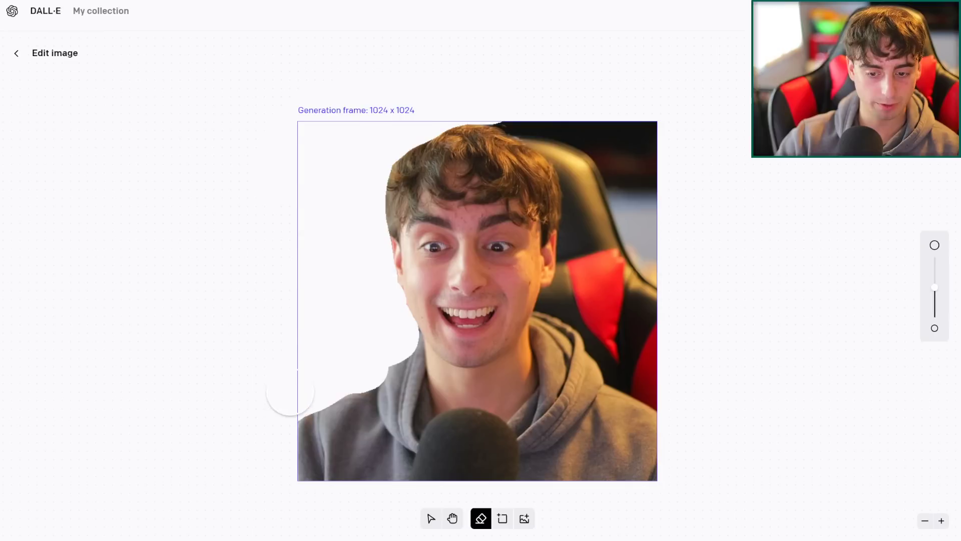
{"action": "type", "text": "portrait of a guy on the moon"}
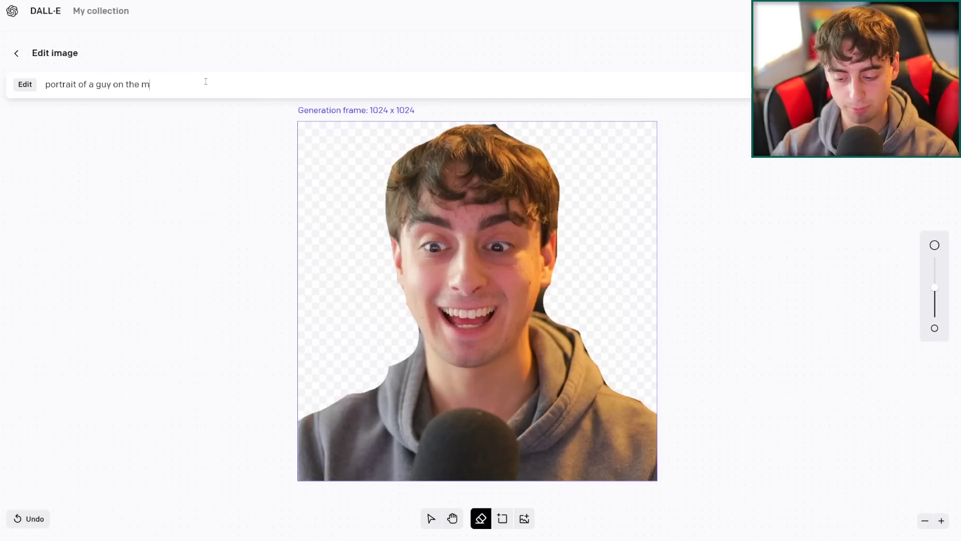
{"action": "left_click", "coordinate": [452, 518]}
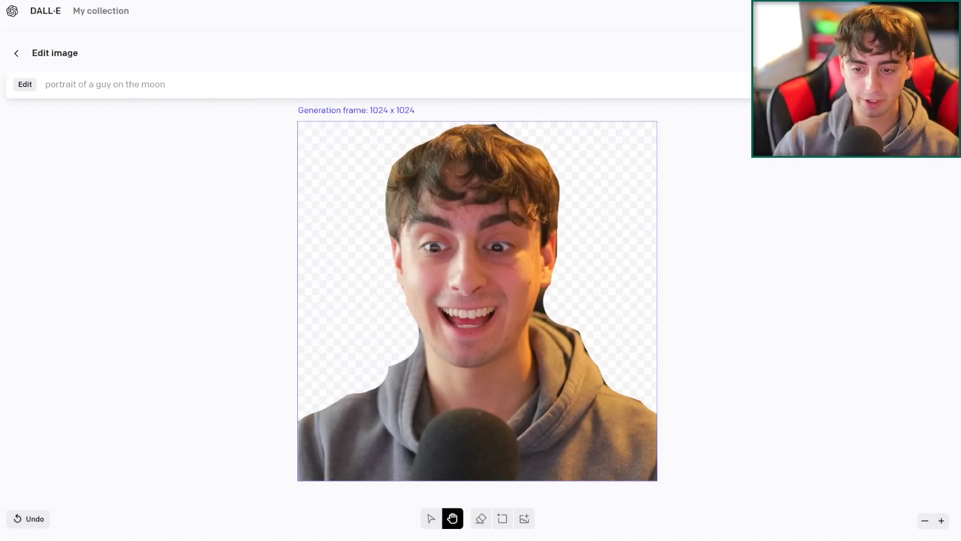
{"action": "key", "text": "Return"}
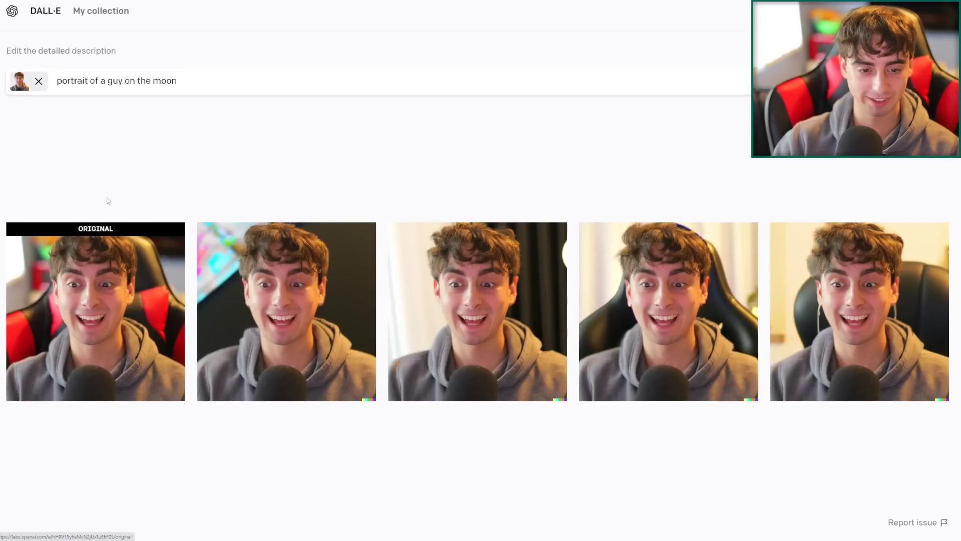
Step: Regenerate the edit with the prompt "surface of the moon" and open the first result at full size
{"action": "key", "text": "ctrl+a"}
{"action": "type", "text": "surfa"}
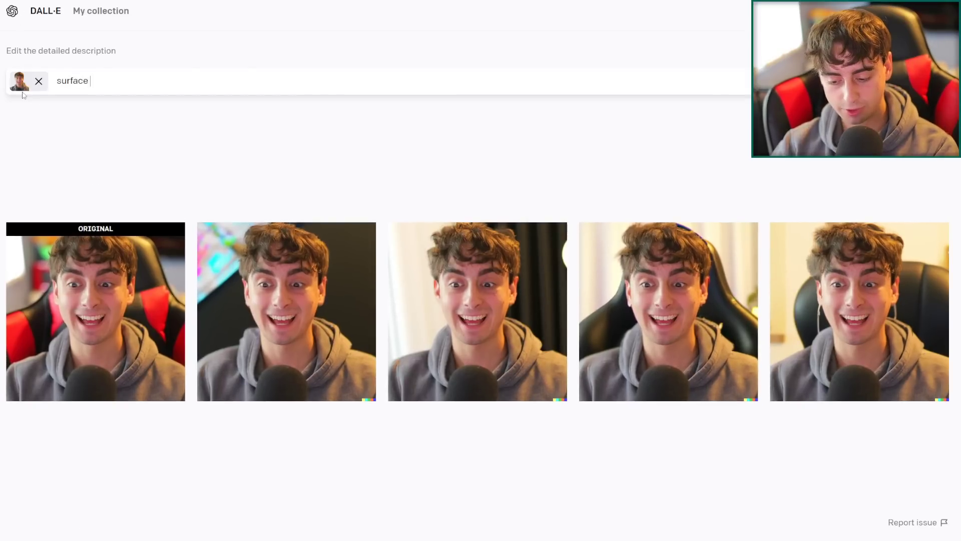
{"action": "type", "text": "ce of the mo"}
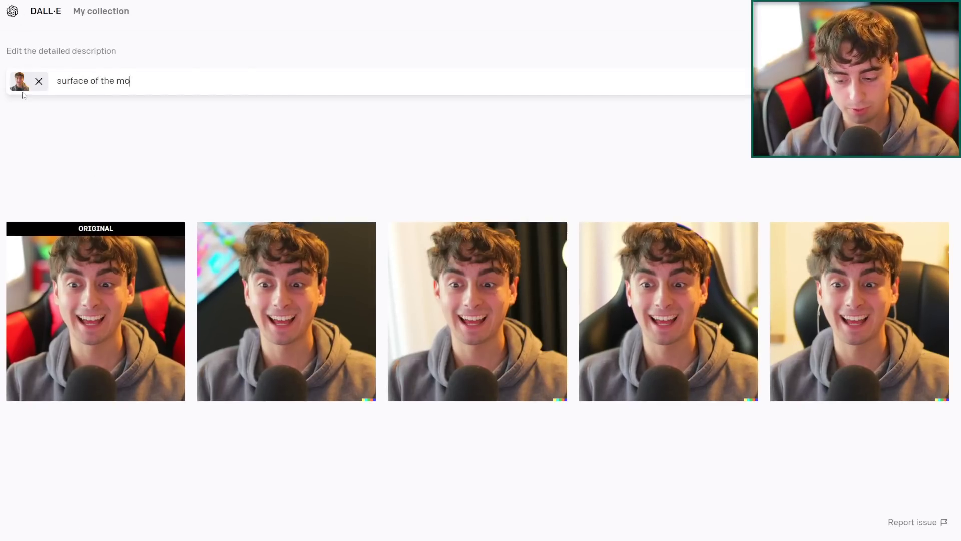
{"action": "type", "text": "on"}
{"action": "key", "text": "Return"}
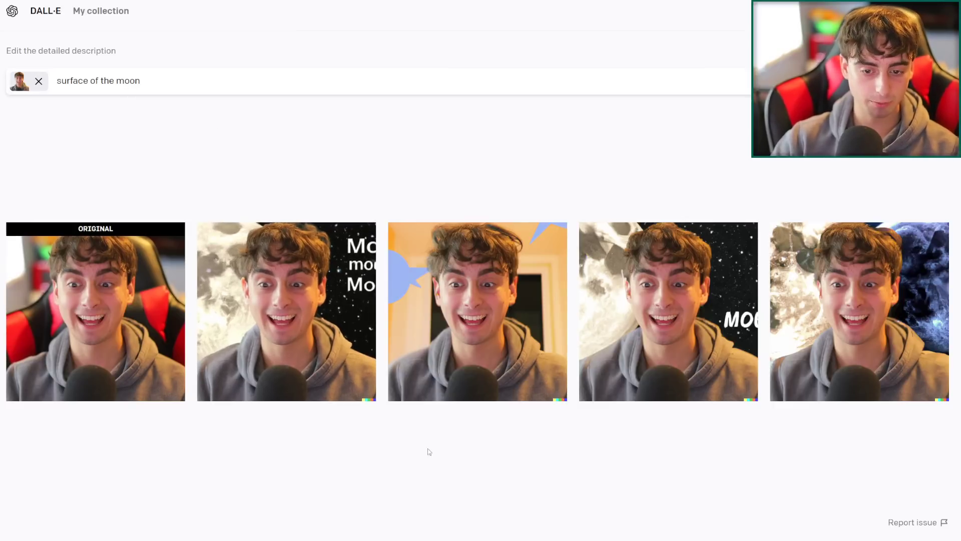
{"action": "left_click", "coordinate": [275, 315]}
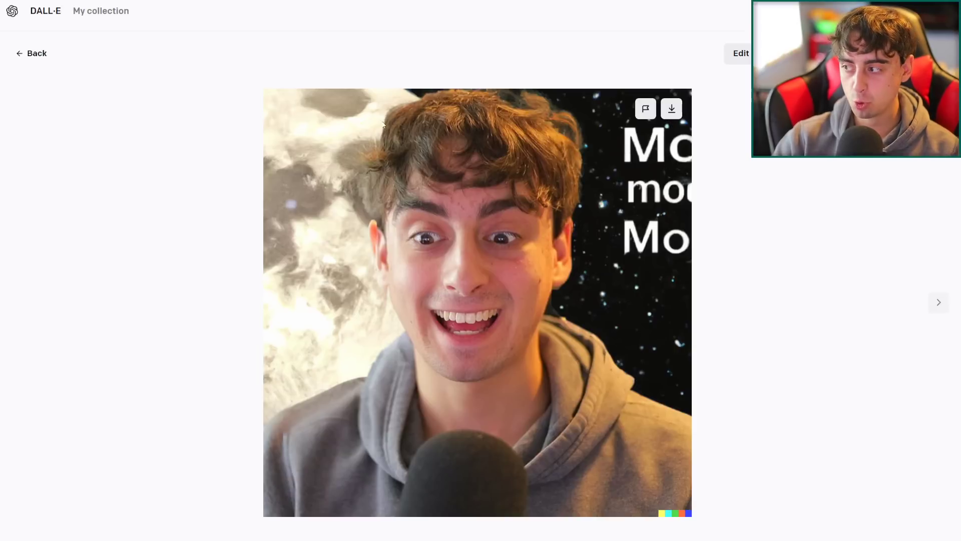
Step: View the second, third and fourth "surface of the moon" results at full size, returning to the results overview between them
{"action": "left_click", "coordinate": [40, 56]}
{"action": "left_click", "coordinate": [492, 348]}
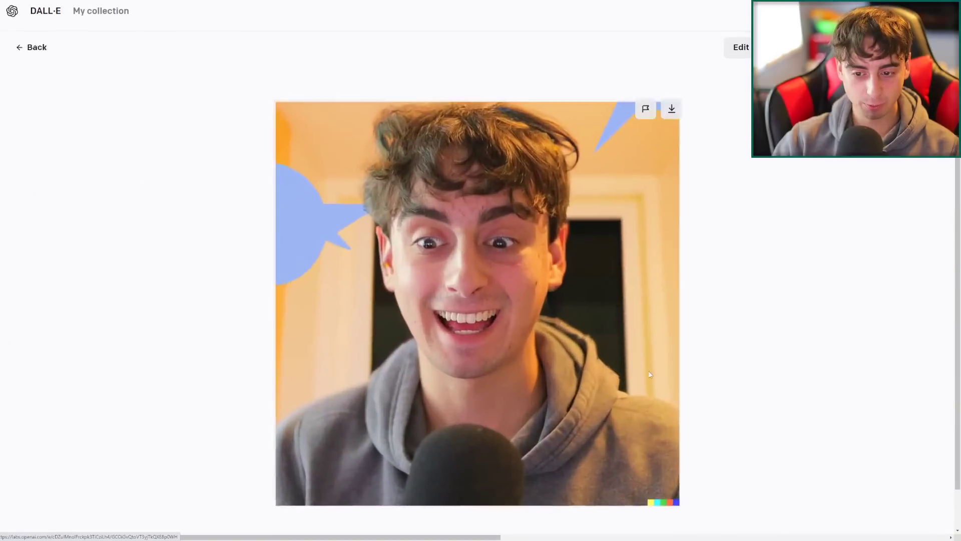
{"action": "left_click", "coordinate": [62, 73]}
{"action": "left_click", "coordinate": [597, 321]}
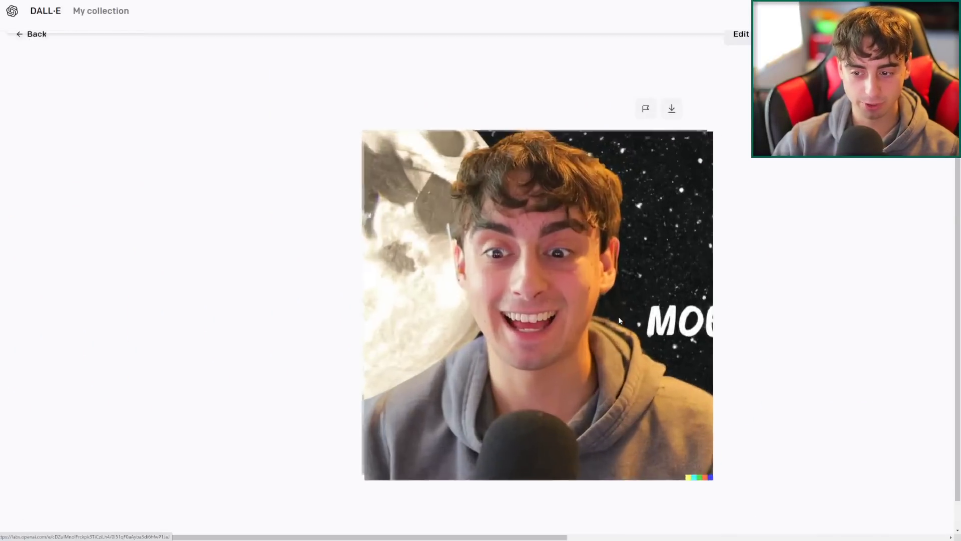
{"action": "left_click", "coordinate": [20, 56]}
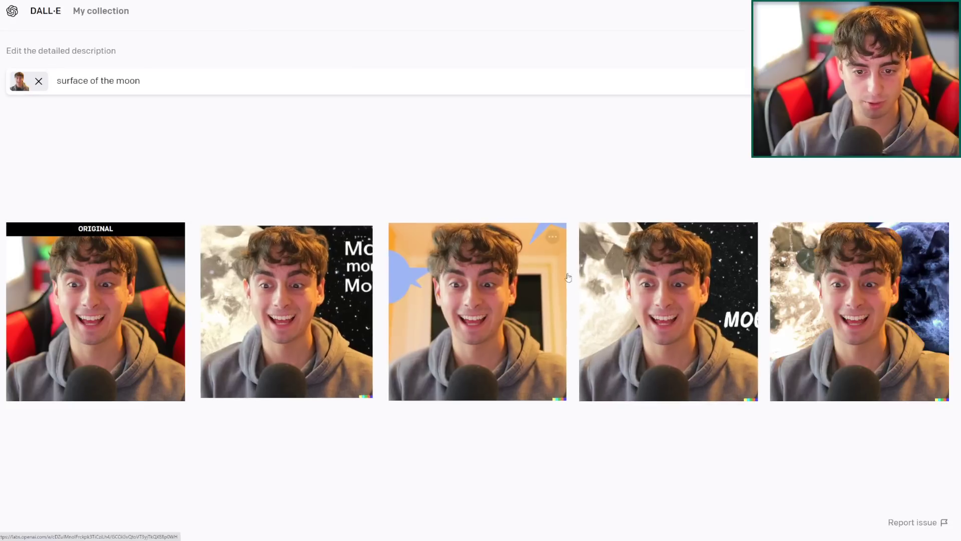
{"action": "left_click", "coordinate": [853, 280]}
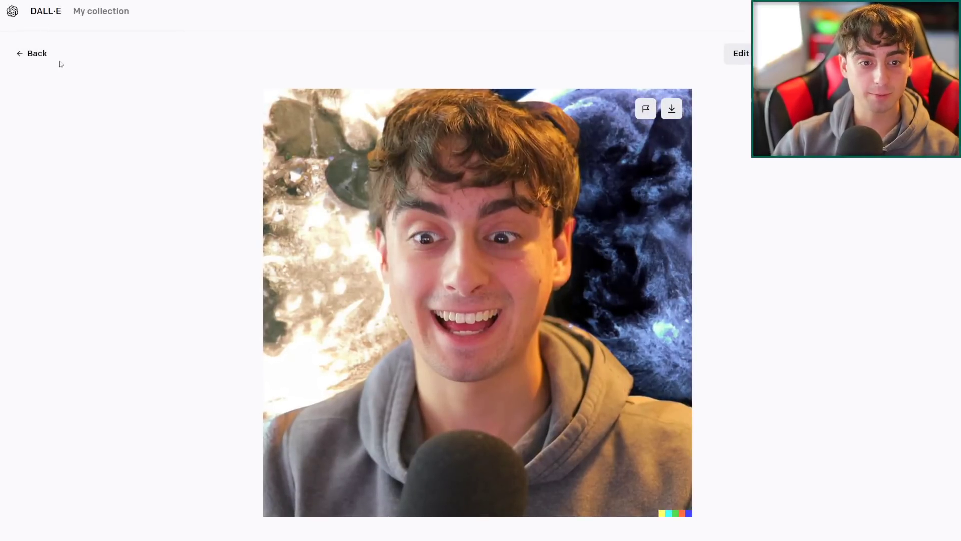
{"action": "left_click", "coordinate": [35, 53]}
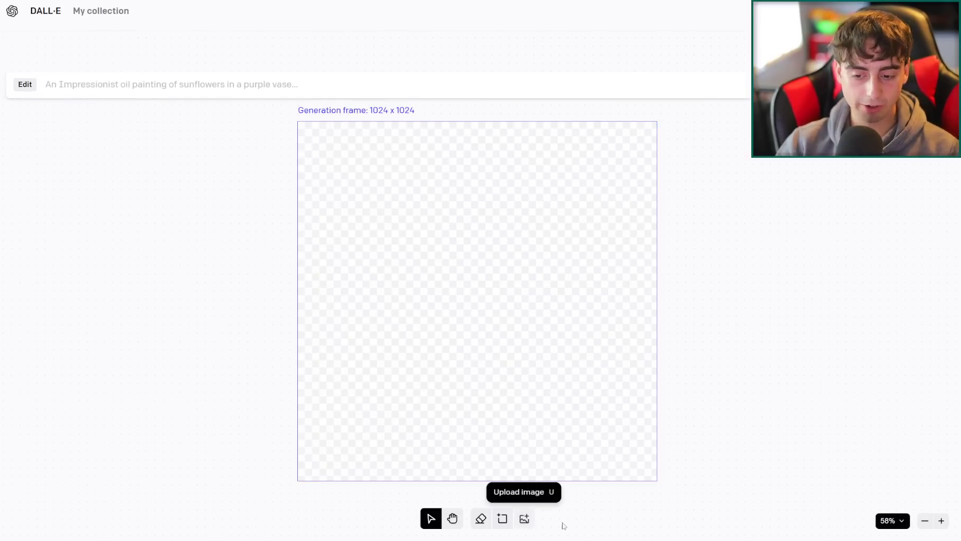
Step: Upload the selfie with the "I REALLY LIKE GEOLOGY" T-shirt into the empty generation frame, enlarge it and confirm its placement
{"action": "left_click", "coordinate": [524, 519]}
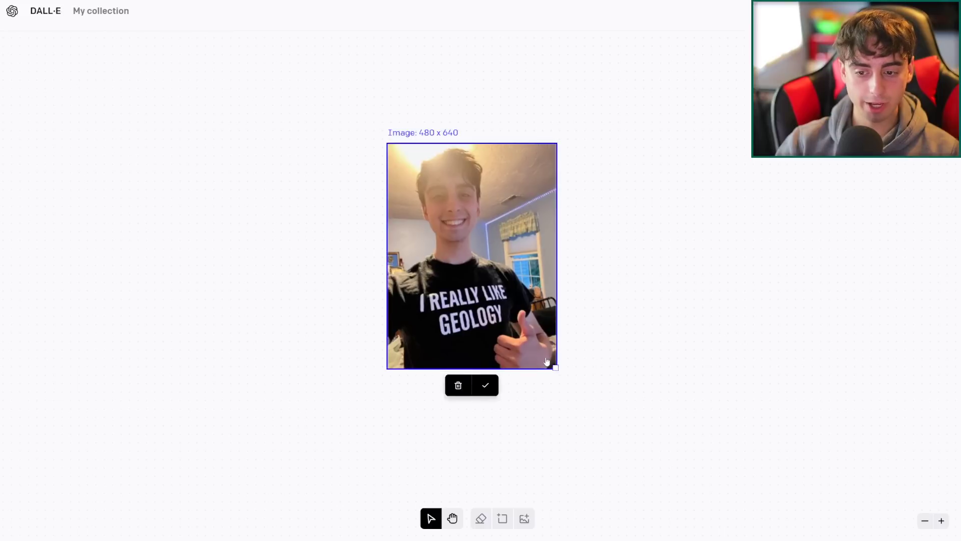
{"action": "left_click_drag", "start_coordinate": [555, 368], "coordinate": [654, 499]}
{"action": "scroll", "coordinate": [646, 419], "scroll_direction": "down", "scroll_amount": 2}
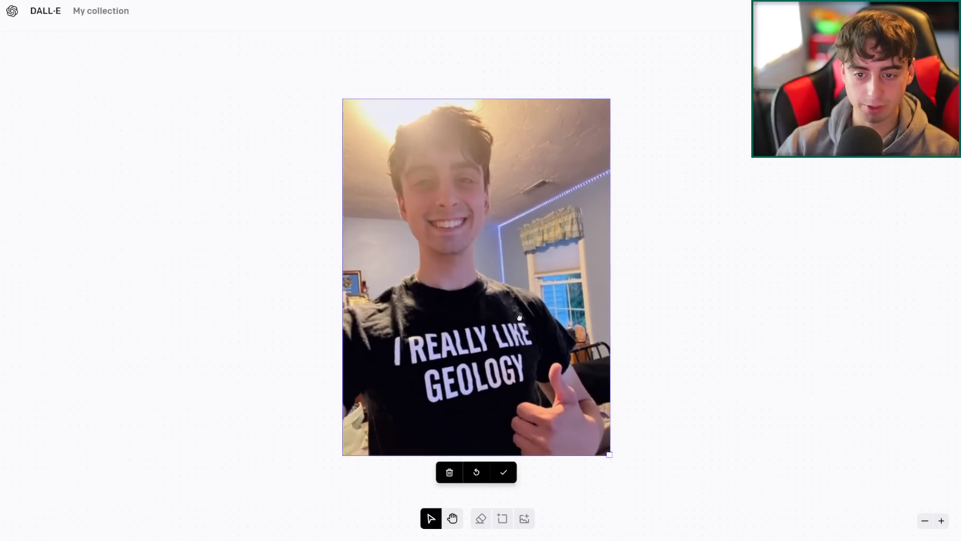
{"action": "left_click_drag", "start_coordinate": [609, 409], "coordinate": [587, 380]}
{"action": "left_click", "coordinate": [492, 398]}
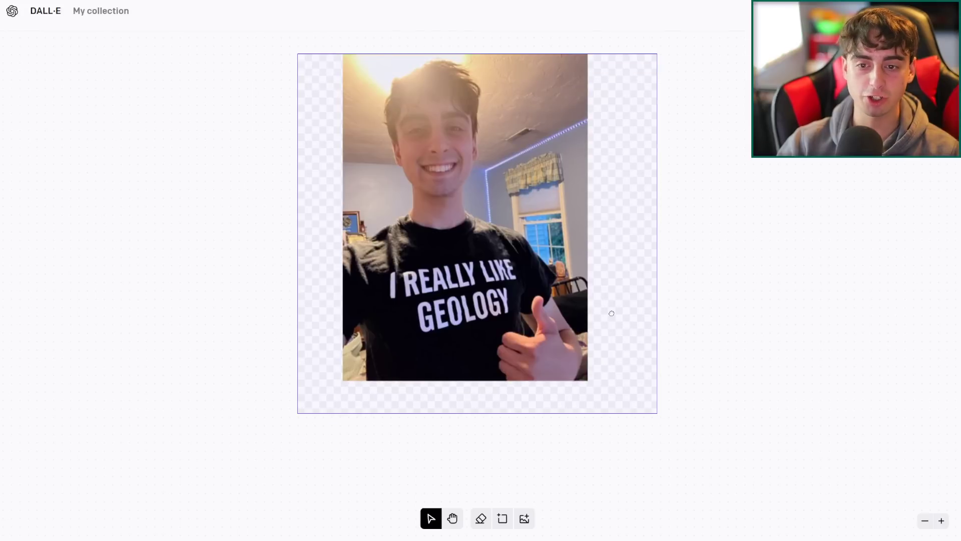
Step: Shift the generation frame to leave blank space around the selfie and generate a fill with the prompt "photo of a man smiling"
{"action": "left_click_drag", "start_coordinate": [562, 369], "coordinate": [509, 378]}
{"action": "type", "text": "photo"}
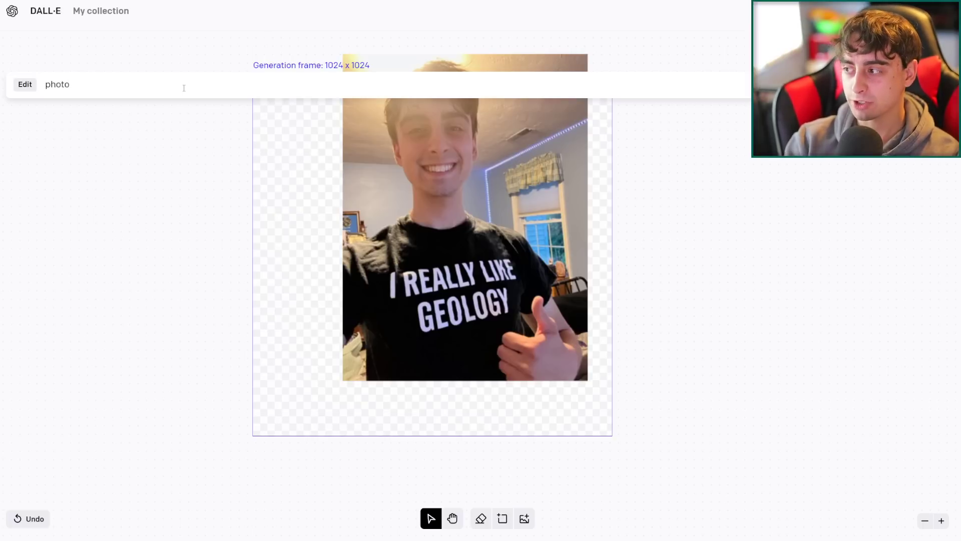
{"action": "type", "text": "f a man smiling"}
{"action": "left_click", "coordinate": [452, 518]}
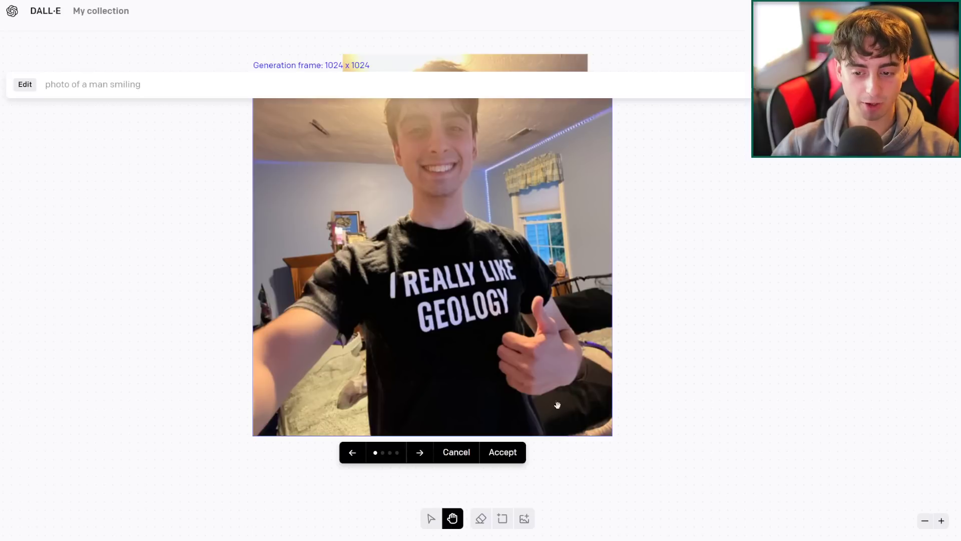
Step: Compare the generated extensions of the selfie and accept the fourth one, with the red curtain
{"action": "left_click", "coordinate": [419, 452]}
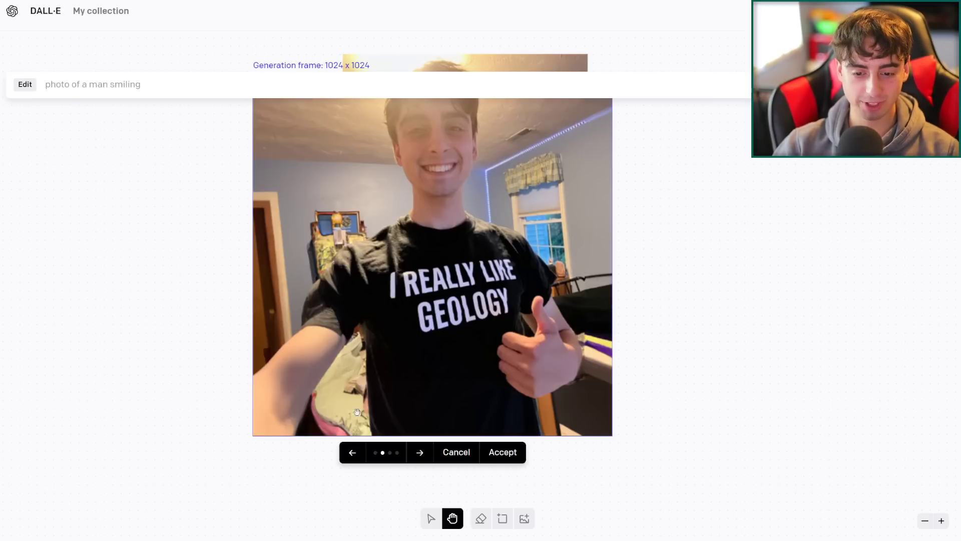
{"action": "left_click", "coordinate": [420, 453]}
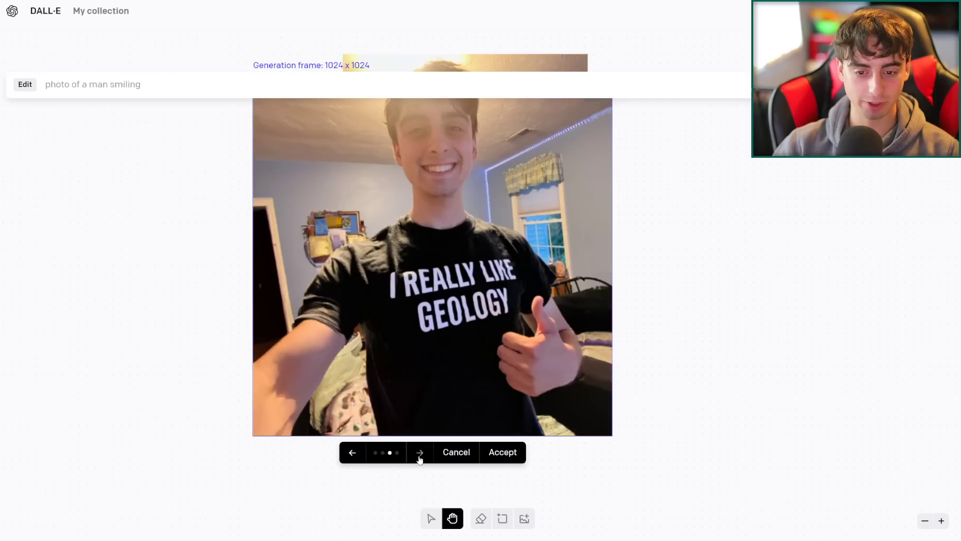
{"action": "left_click", "coordinate": [420, 453]}
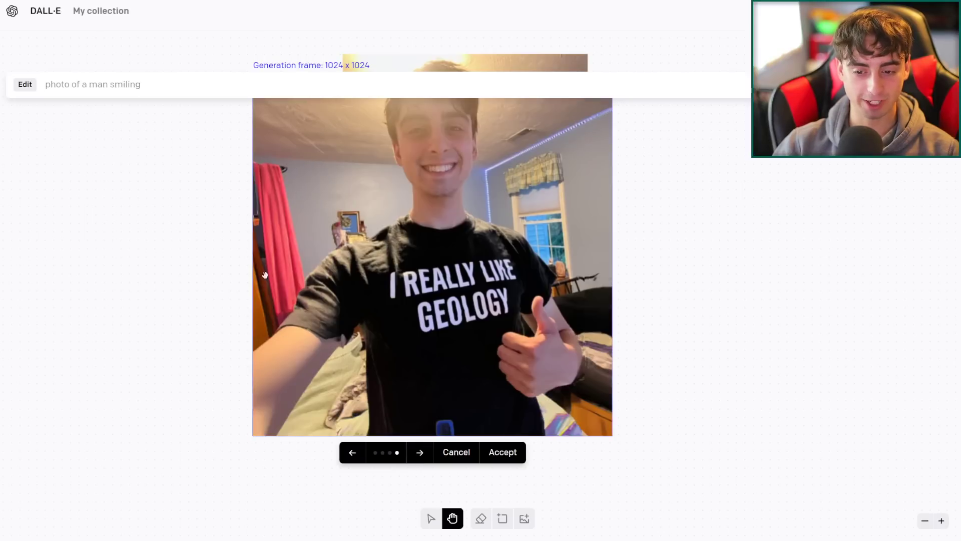
{"action": "left_click", "coordinate": [523, 458]}
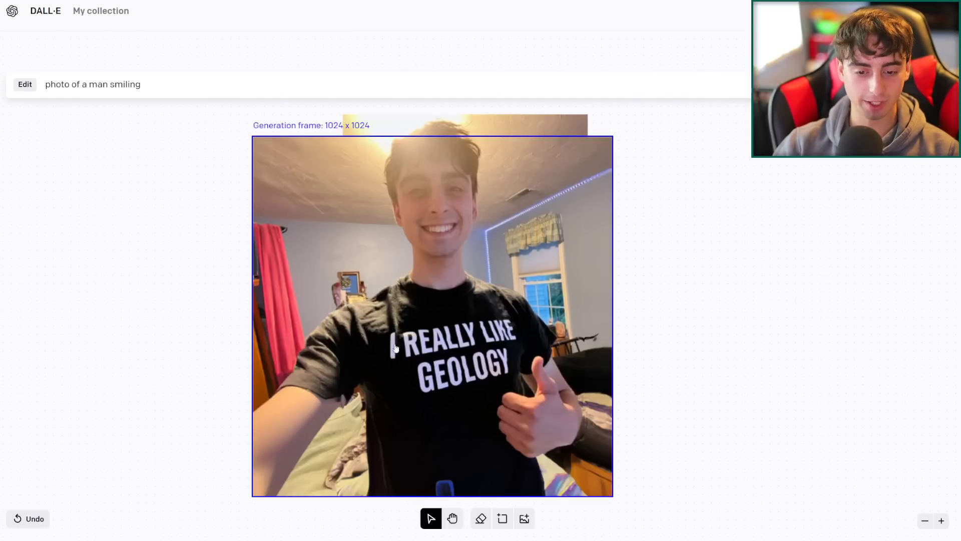
Step: Extend the picture below and beside the outstretched arm using the prompt "photo of a man smiling", and accept the fourth result
{"action": "left_click_drag", "start_coordinate": [425, 404], "coordinate": [776, 453]}
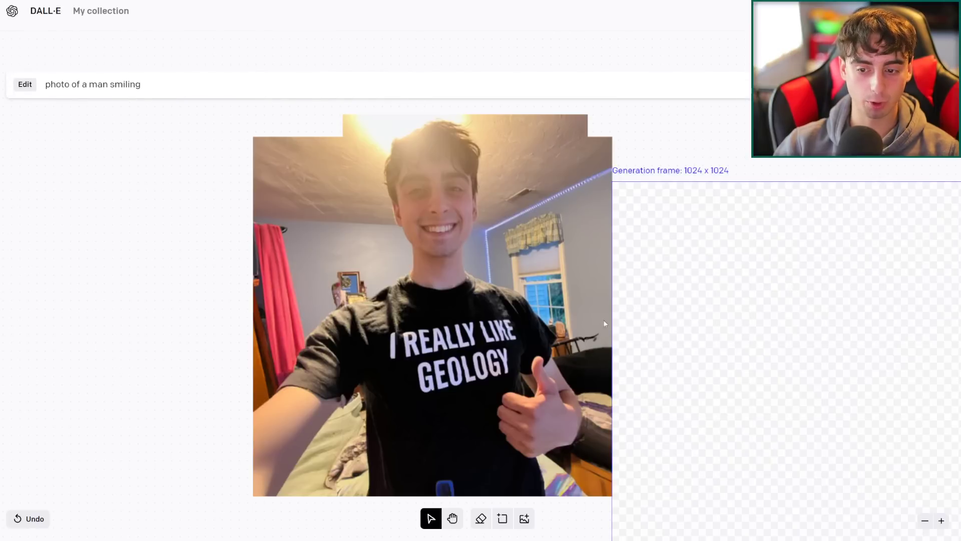
{"action": "left_click_drag", "start_coordinate": [731, 415], "coordinate": [293, 409]}
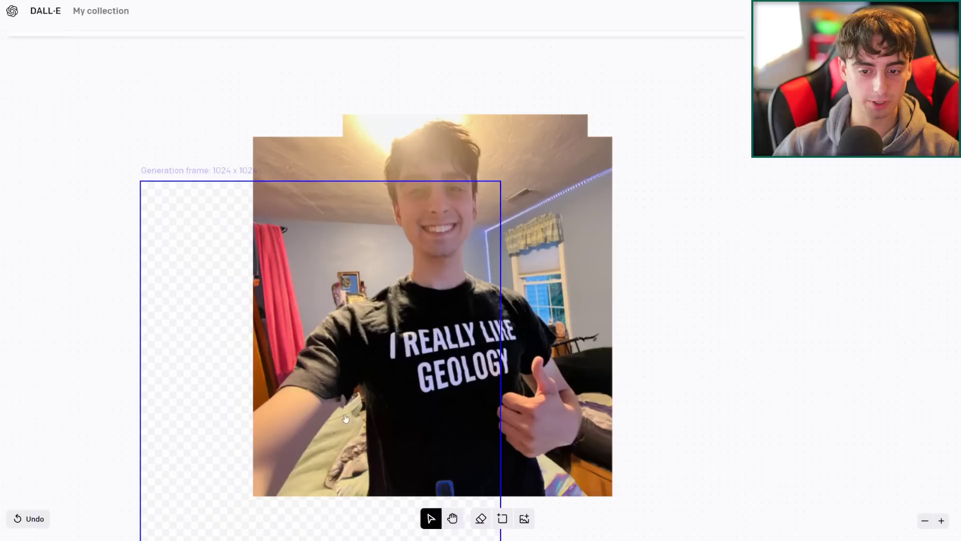
{"action": "scroll", "coordinate": [452, 410], "scroll_direction": "down", "scroll_amount": 3}
{"action": "left_click_drag", "start_coordinate": [414, 341], "coordinate": [437, 362]}
{"action": "key", "text": "h"}
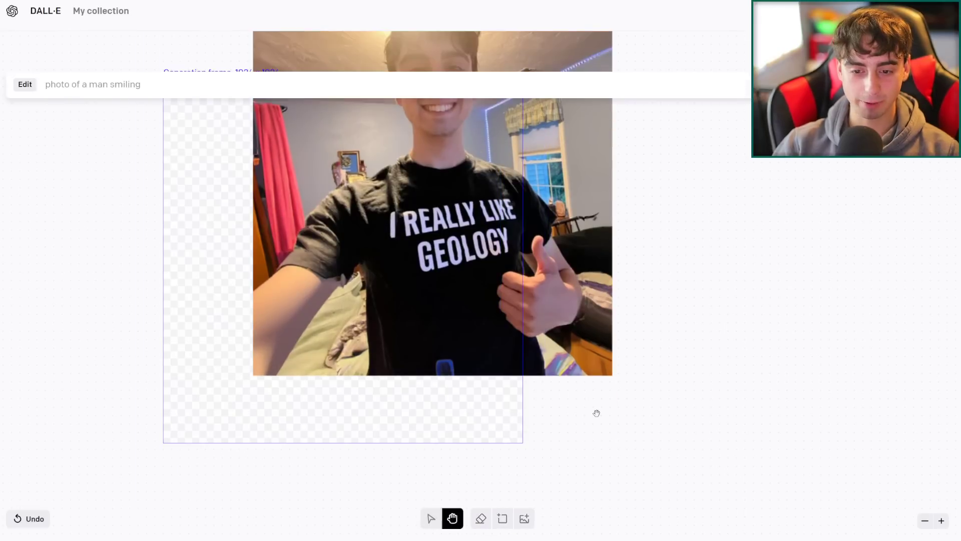
{"action": "key", "text": "Return"}
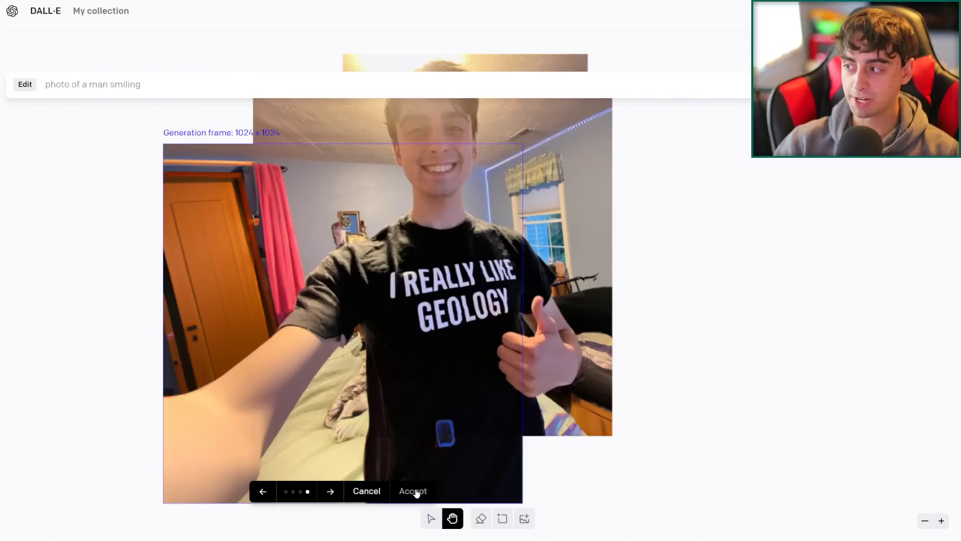
{"action": "left_click", "coordinate": [413, 491]}
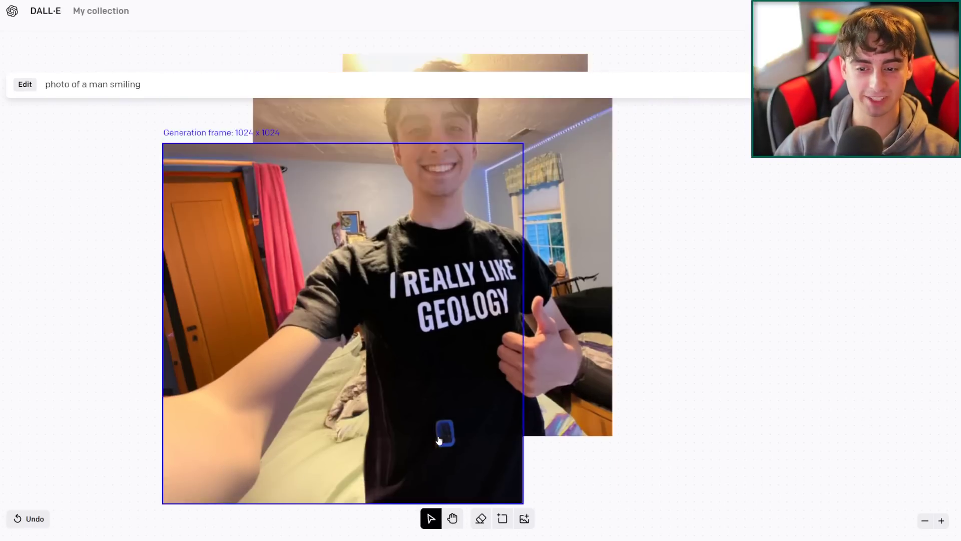
Step: Place the generation frame over the end of the outstretched arm and generate a fill with the prompt "photo of a guys hand"
{"action": "left_click_drag", "start_coordinate": [439, 440], "coordinate": [276, 457]}
{"action": "scroll", "coordinate": [184, 343], "scroll_direction": "down", "scroll_amount": 5}
{"action": "scroll", "coordinate": [122, 135], "scroll_direction": "up", "scroll_amount": 4}
{"action": "left_click_drag", "start_coordinate": [141, 84], "coordinate": [89, 85]}
{"action": "key", "text": "BackSpace"}
{"action": "type", "text": "gu"}
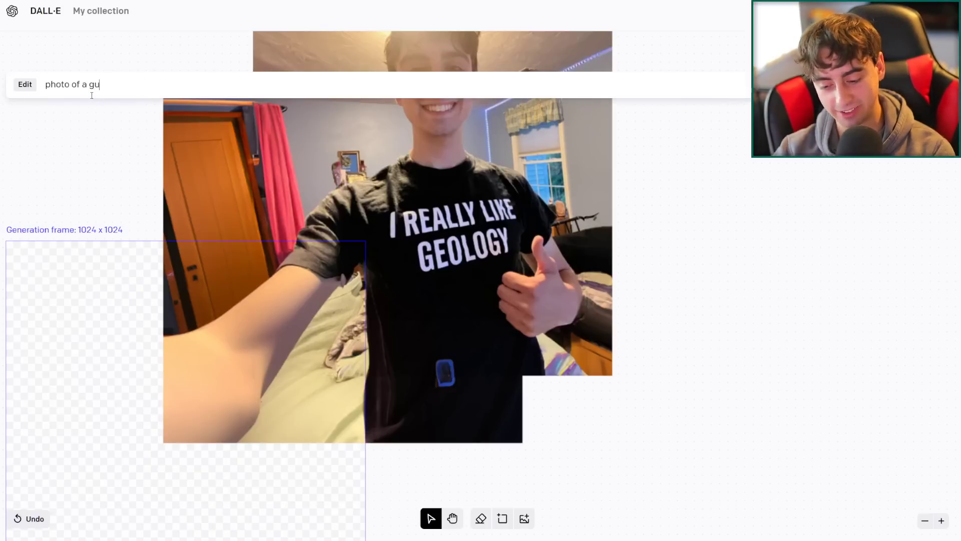
{"action": "type", "text": "ys hand"}
{"action": "left_click", "coordinate": [453, 518]}
{"action": "left_click_drag", "start_coordinate": [477, 501], "coordinate": [651, 352]}
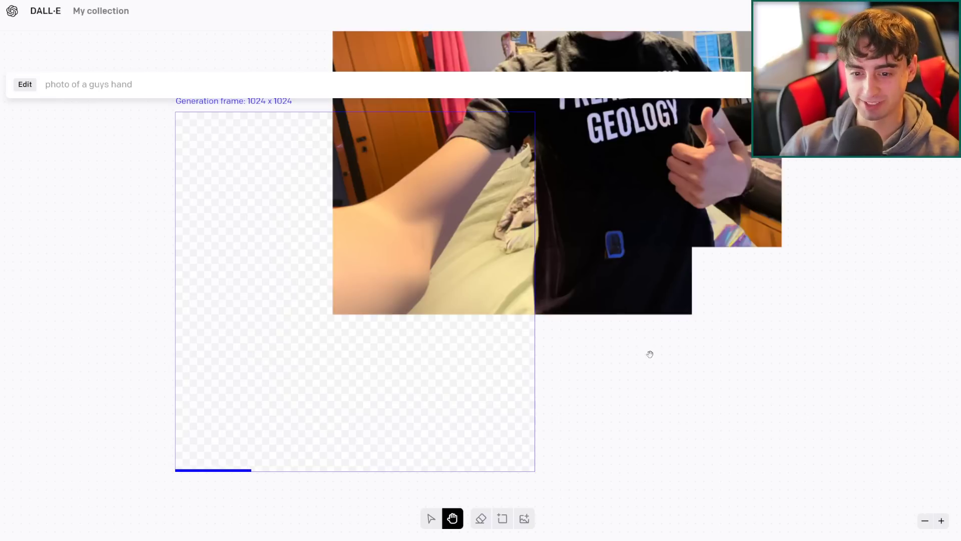
Step: Compare the generated hand results and accept the fourth one
{"action": "scroll", "coordinate": [508, 427], "scroll_direction": "up", "scroll_amount": 2}
{"action": "scroll", "coordinate": [507, 427], "scroll_direction": "down", "scroll_amount": 1}
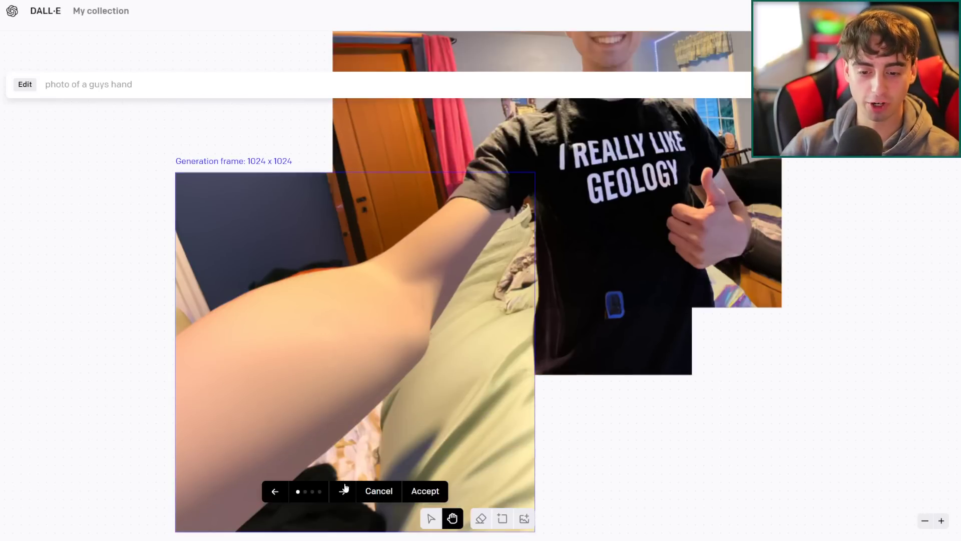
{"action": "left_click", "coordinate": [342, 490]}
{"action": "scroll", "coordinate": [367, 437], "scroll_direction": "up", "scroll_amount": 1}
{"action": "scroll", "coordinate": [373, 393], "scroll_direction": "down", "scroll_amount": 1}
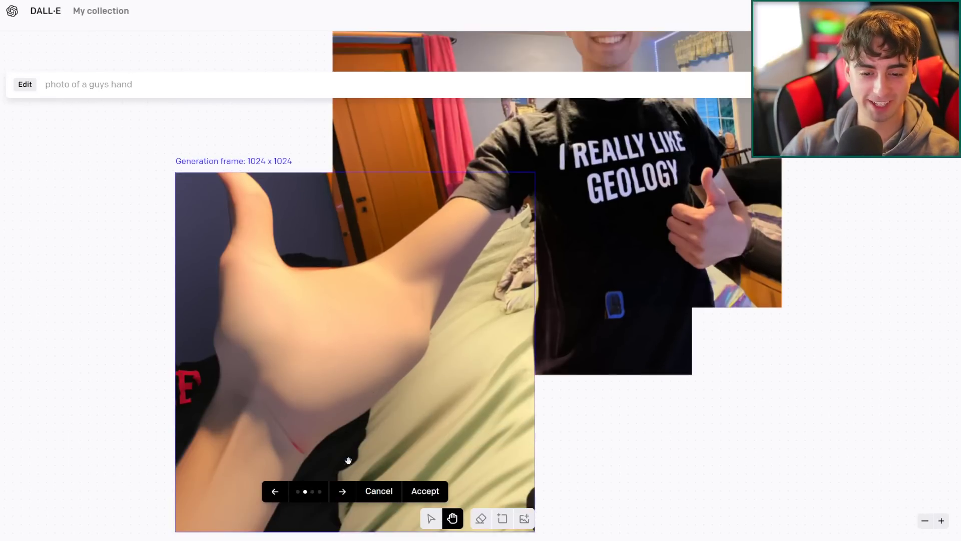
{"action": "left_click", "coordinate": [343, 491]}
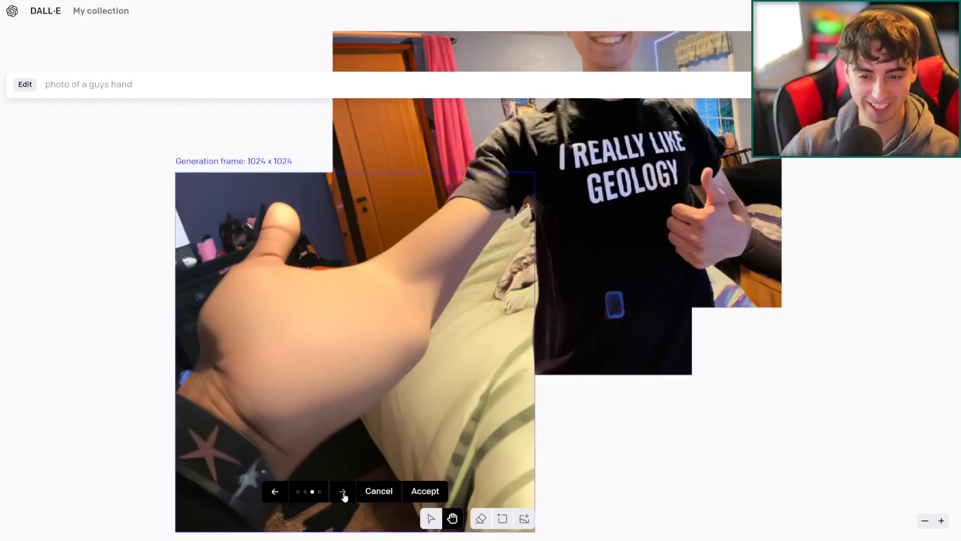
{"action": "left_click", "coordinate": [343, 492]}
{"action": "left_click", "coordinate": [425, 491]}
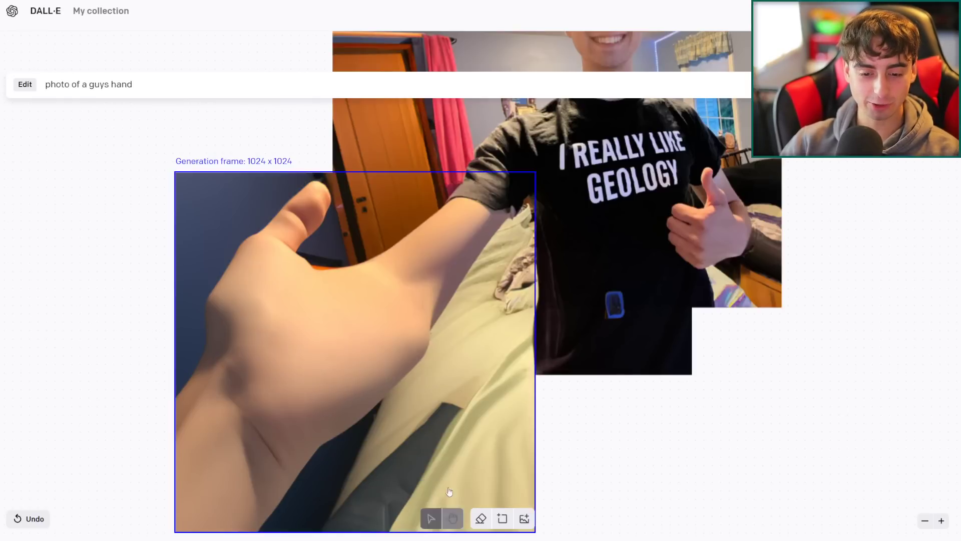
Step: Review the whole extended picture, and erase the generated hand and the surrounding lower corner with the eraser
{"action": "left_click", "coordinate": [453, 518]}
{"action": "scroll", "coordinate": [551, 423], "scroll_direction": "left", "scroll_amount": 5}
{"action": "scroll", "coordinate": [619, 351], "scroll_direction": "right", "scroll_amount": 5}
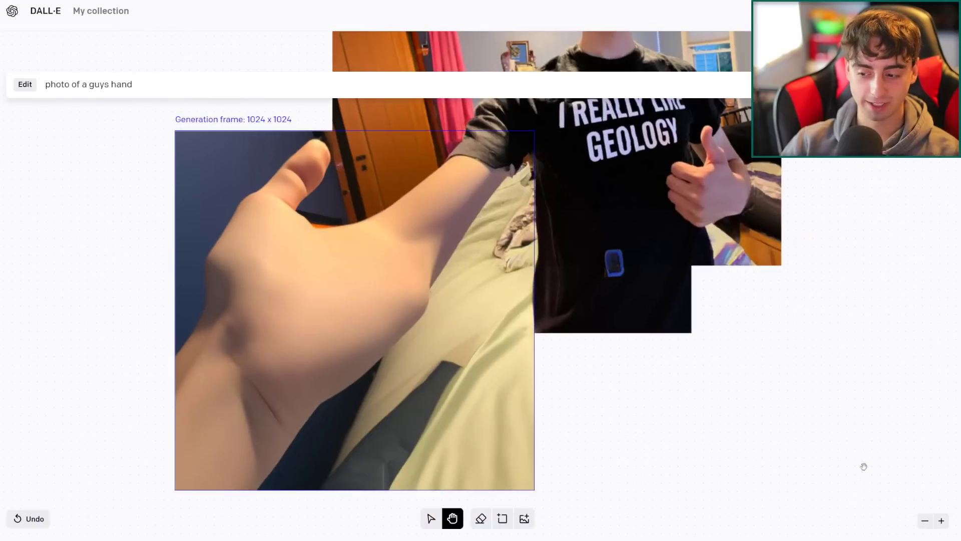
{"action": "left_click", "coordinate": [924, 520]}
{"action": "left_click_drag", "start_coordinate": [631, 354], "coordinate": [597, 415]}
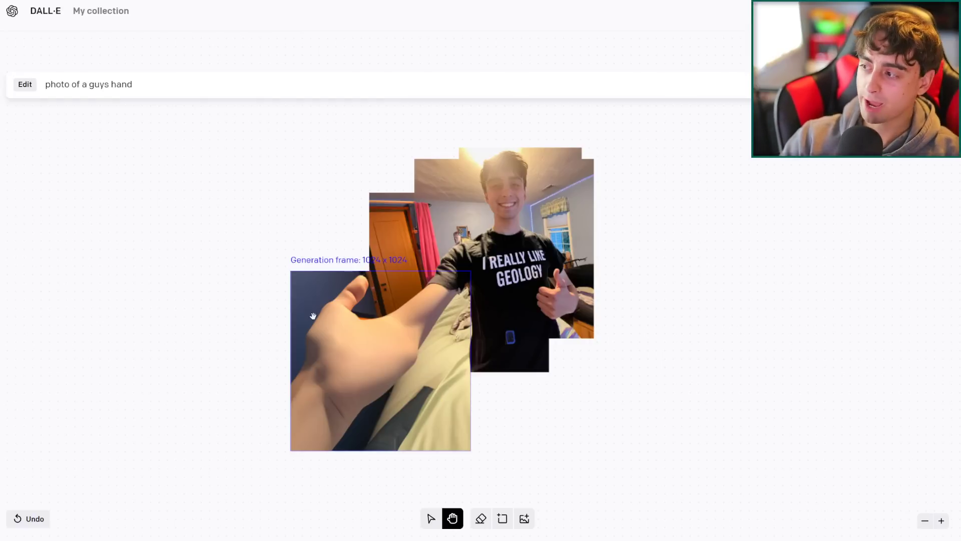
{"action": "scroll", "coordinate": [557, 358], "scroll_direction": "up", "scroll_amount": 5}
{"action": "left_click", "coordinate": [480, 518]}
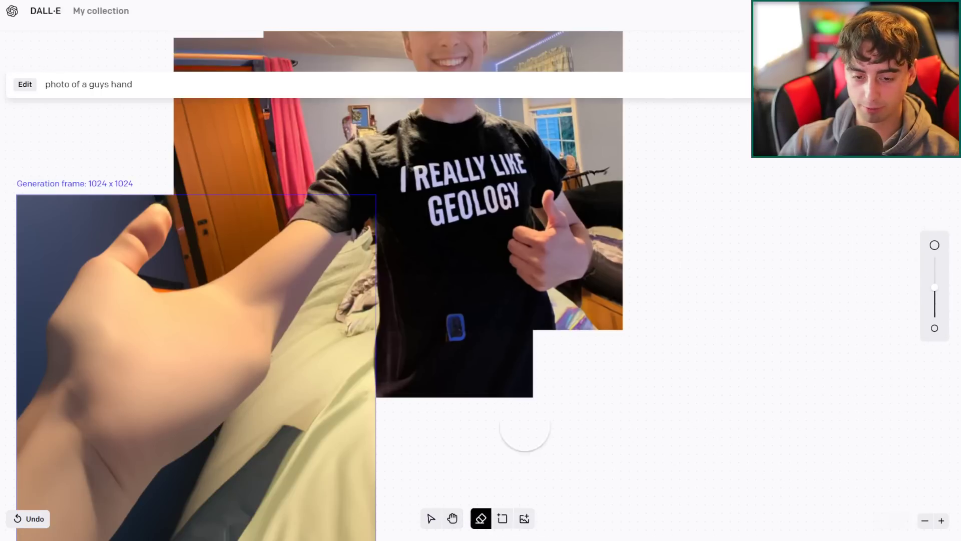
{"action": "scroll", "coordinate": [525, 428], "scroll_direction": "down", "scroll_amount": 2}
{"action": "left_click_drag", "start_coordinate": [435, 465], "coordinate": [161, 458]}
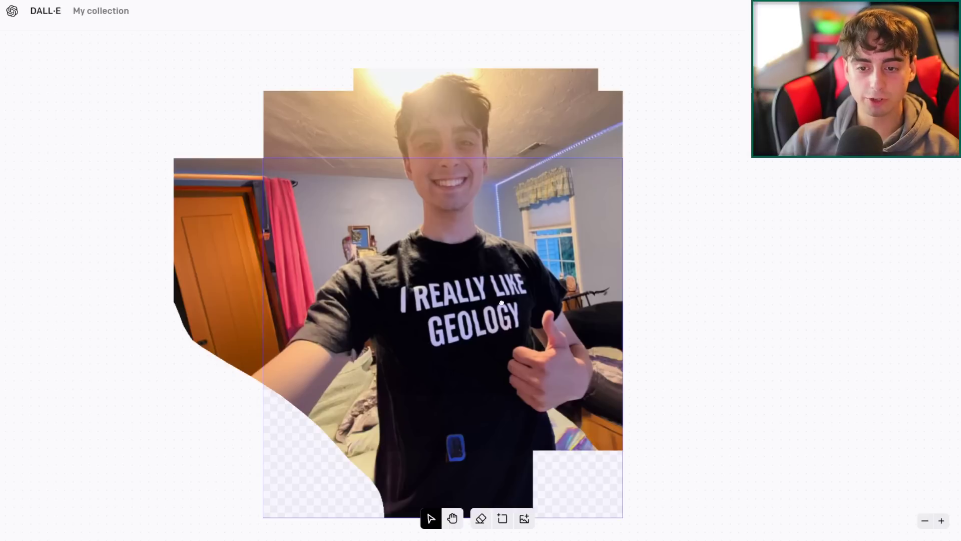
Step: Place the generation frame over the torso and outstretched arm, and erase the black T-shirt with a smaller eraser
{"action": "left_click", "coordinate": [501, 303]}
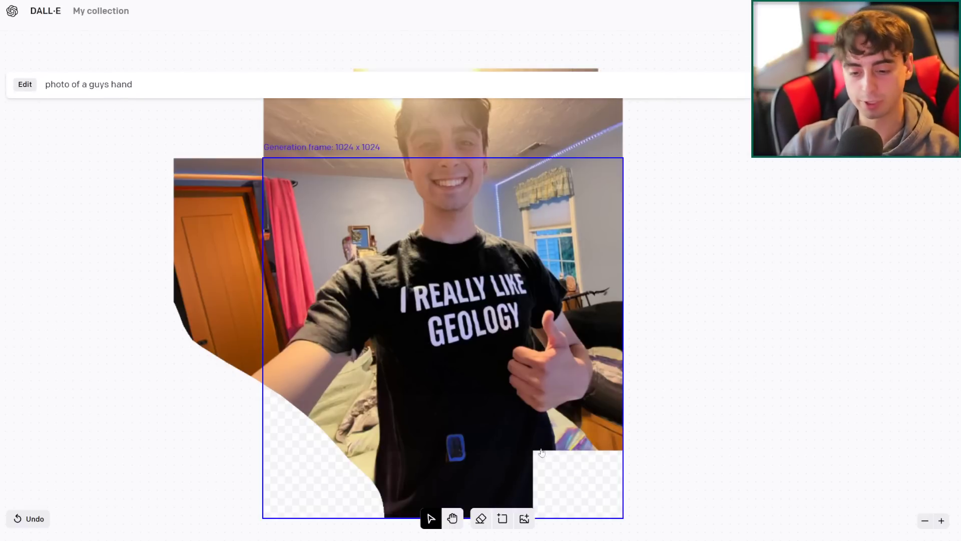
{"action": "left_click", "coordinate": [480, 518]}
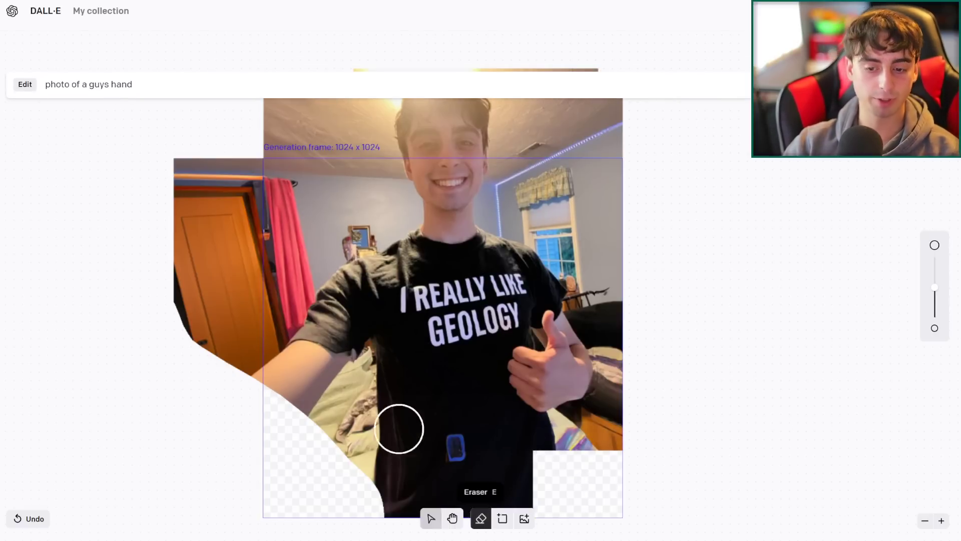
{"action": "left_click", "coordinate": [925, 520]}
{"action": "left_click", "coordinate": [940, 521]}
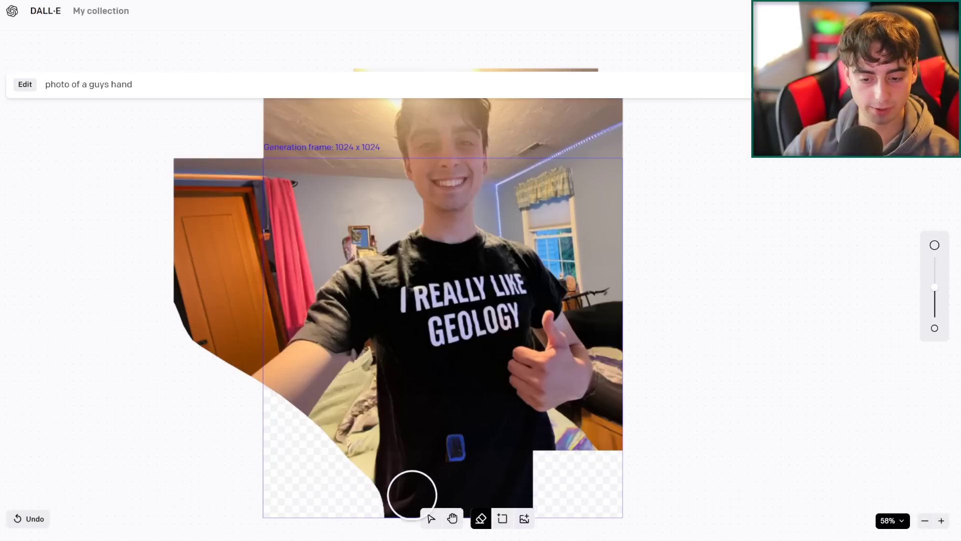
{"action": "left_click_drag", "start_coordinate": [934, 288], "coordinate": [934, 305]}
{"action": "mouse_move", "coordinate": [400, 503]}
{"action": "left_mouse_down"}
{"action": "mouse_move", "coordinate": [391, 346]}
{"action": "mouse_move", "coordinate": [370, 329]}
{"action": "mouse_move", "coordinate": [348, 351]}
{"action": "mouse_move", "coordinate": [306, 336]}
{"action": "mouse_move", "coordinate": [331, 296]}
{"action": "mouse_move", "coordinate": [414, 244]}
{"action": "mouse_move", "coordinate": [515, 250]}
{"action": "mouse_move", "coordinate": [553, 299]}
{"action": "left_mouse_up"}
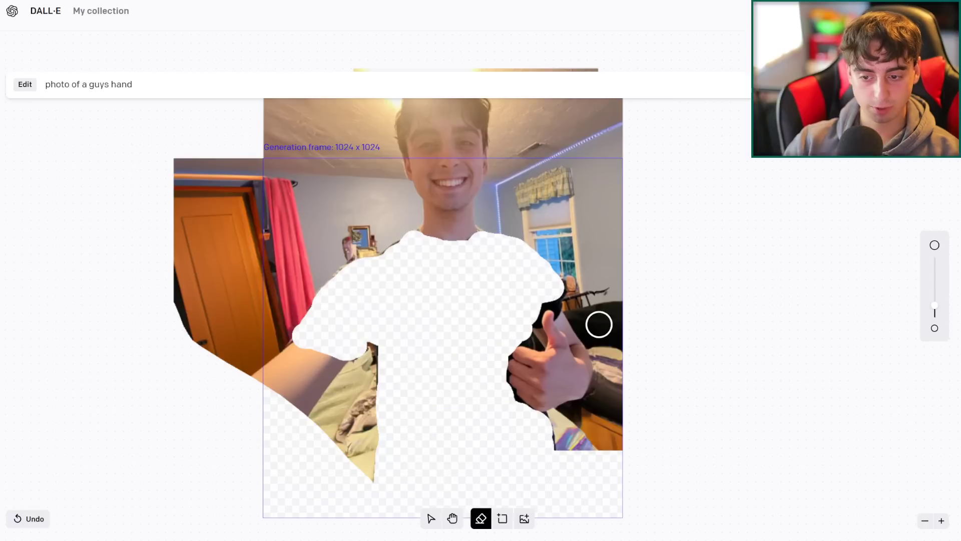
Step: Shrink the eraser further and remove the leftover black shirt edges around the thumbs-up hand
{"action": "left_click_drag", "start_coordinate": [934, 310], "coordinate": [934, 317]}
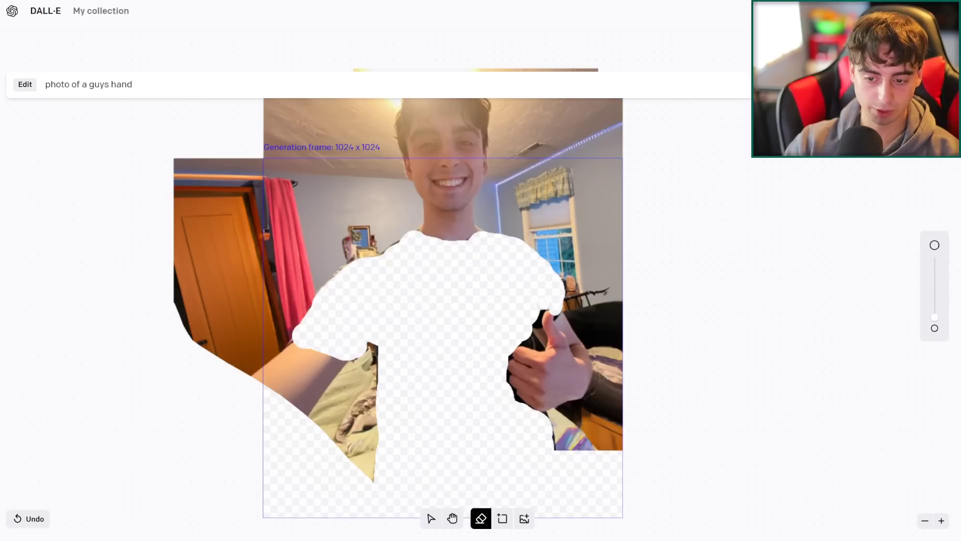
{"action": "left_click_drag", "start_coordinate": [545, 306], "coordinate": [536, 323]}
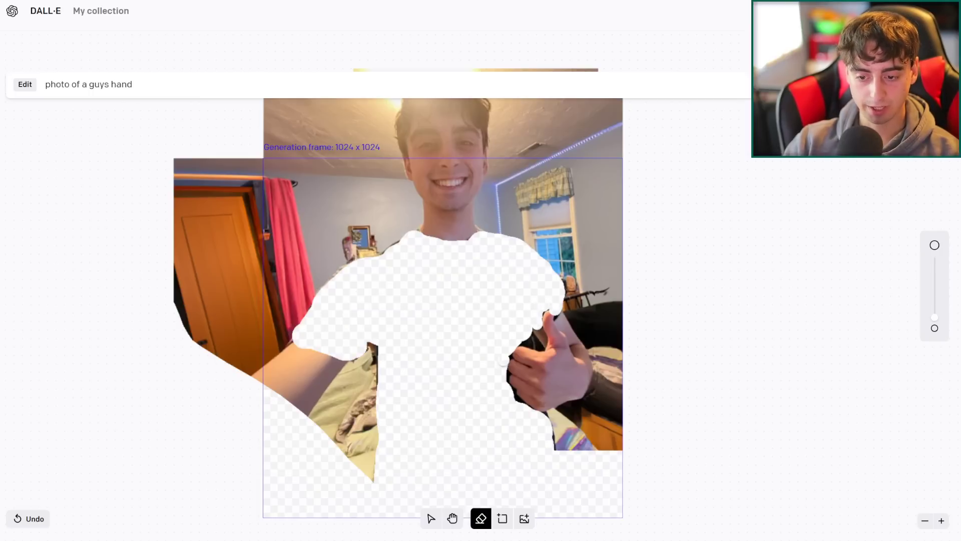
{"action": "left_click_drag", "start_coordinate": [537, 324], "coordinate": [520, 340]}
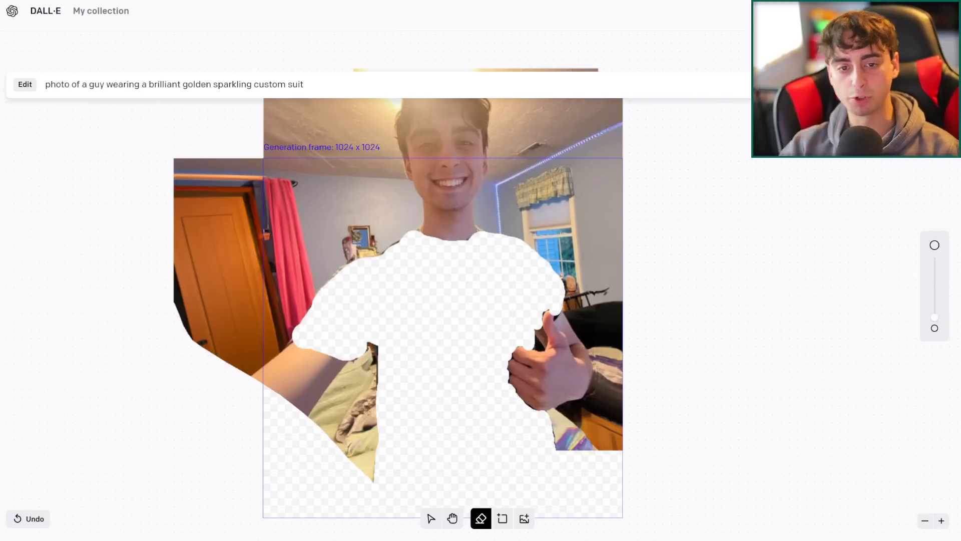
Step: Generate a fill for the erased shirt with the prompt "photo of a guy wearing a brilliant golden sparkling custom suit"
{"action": "key", "text": "h"}
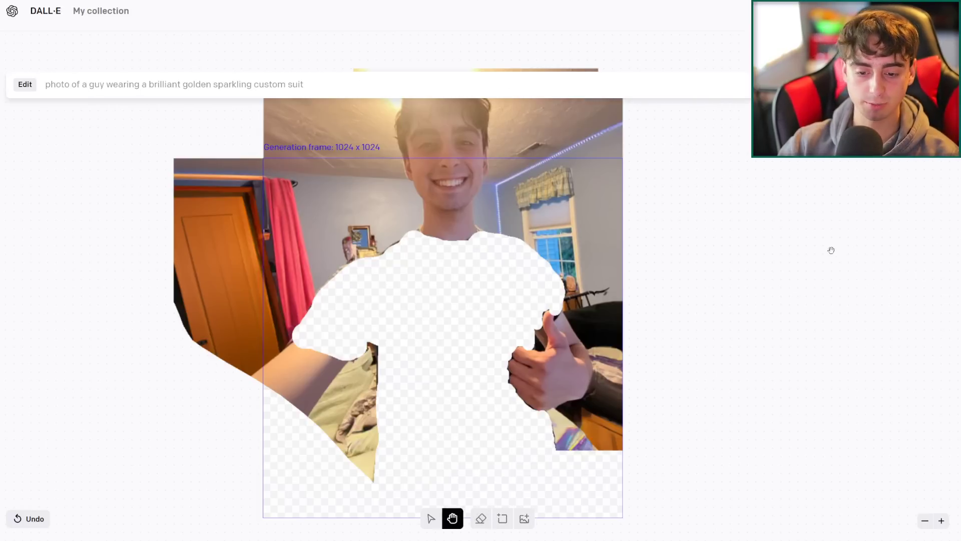
{"action": "scroll", "coordinate": [805, 268], "scroll_direction": "down", "scroll_amount": 2}
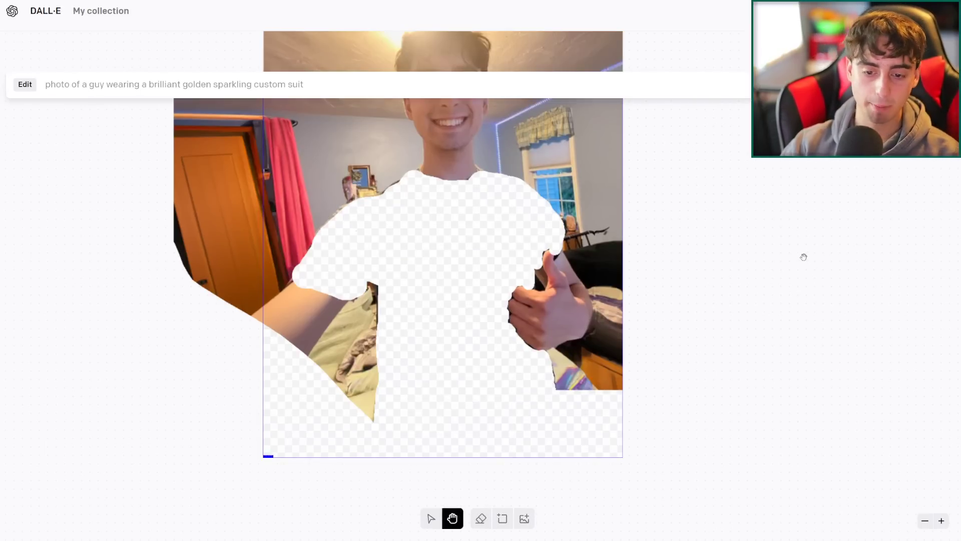
{"action": "scroll", "coordinate": [524, 297], "scroll_direction": "up", "scroll_amount": 6}
{"action": "scroll", "coordinate": [540, 313], "scroll_direction": "down", "scroll_amount": 2}
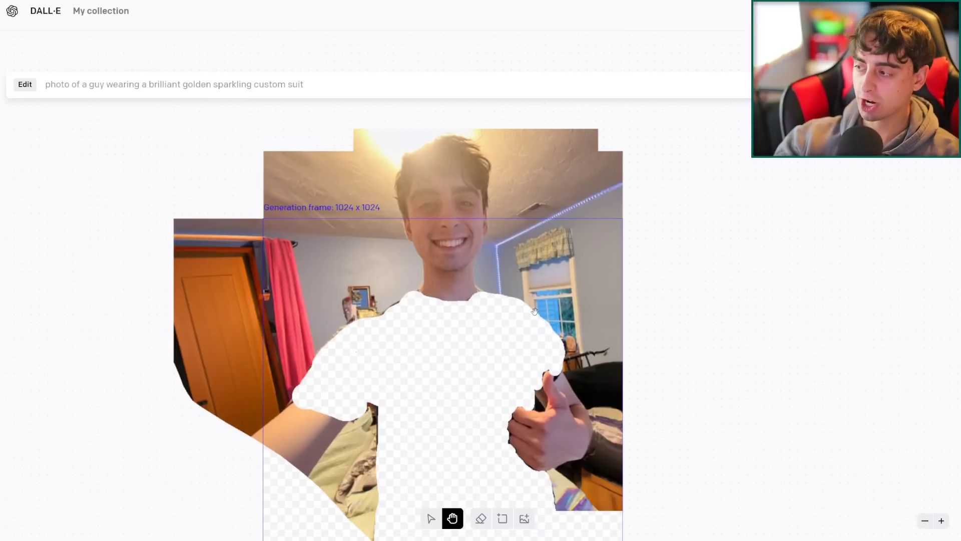
{"action": "scroll", "coordinate": [566, 420], "scroll_direction": "down", "scroll_amount": 2}
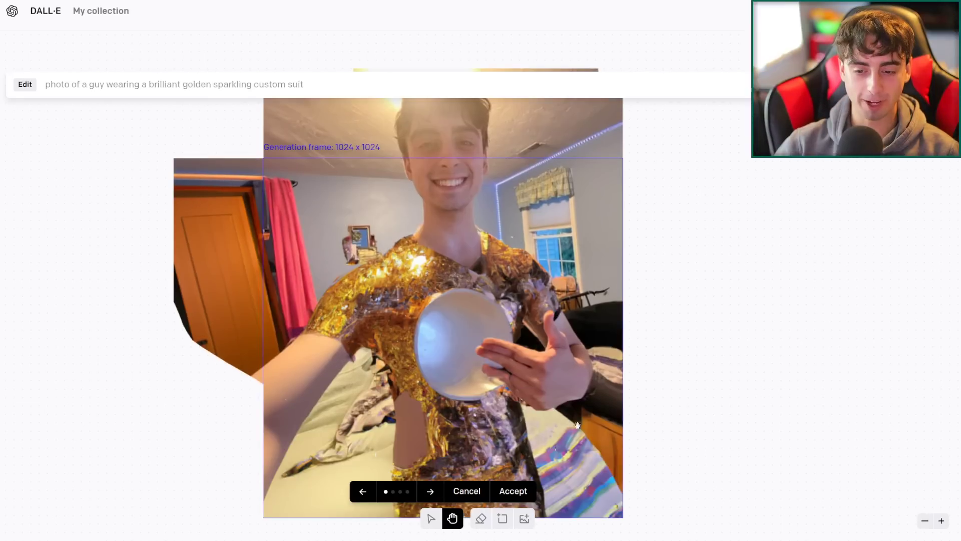
Step: Compare all four generated golden suit results
{"action": "left_click", "coordinate": [430, 491]}
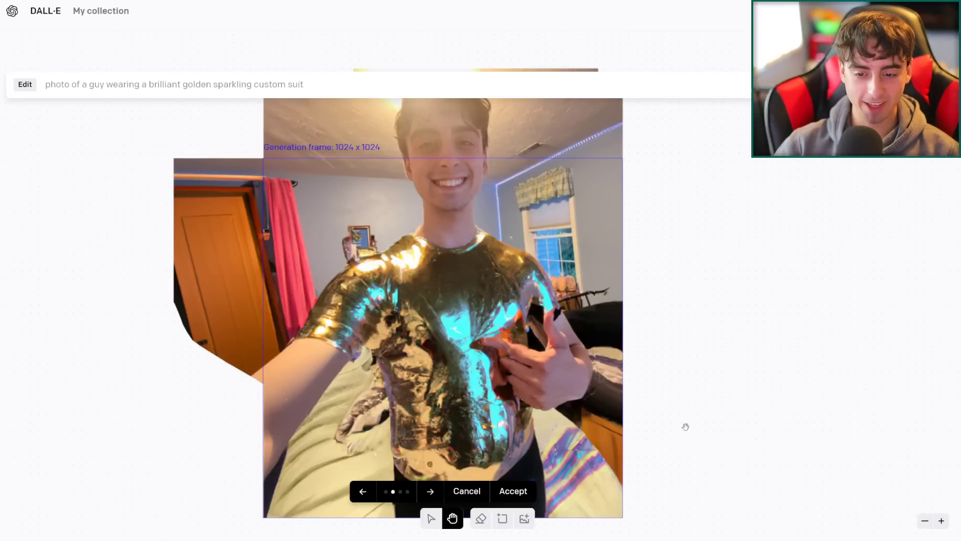
{"action": "scroll", "coordinate": [703, 361], "scroll_direction": "down", "scroll_amount": 2}
{"action": "scroll", "coordinate": [651, 355], "scroll_direction": "up", "scroll_amount": 2}
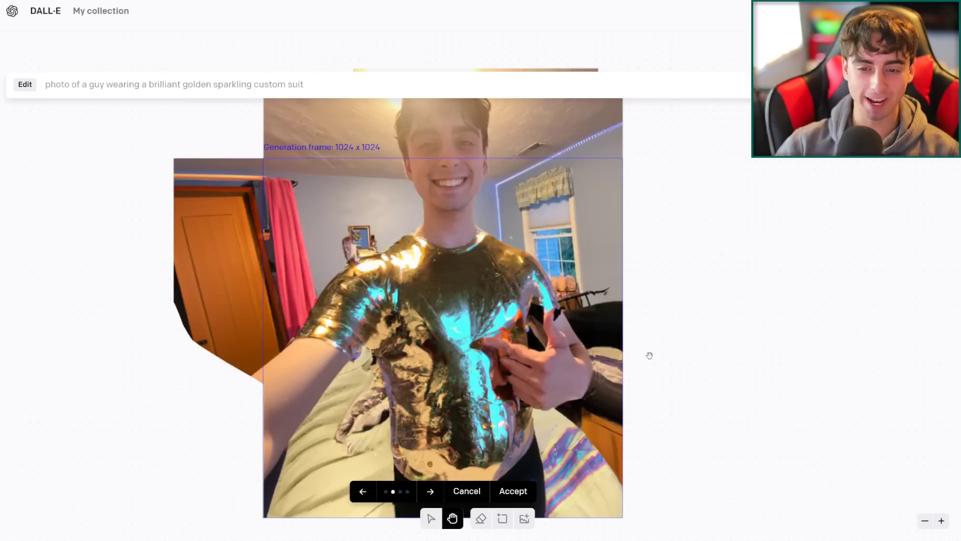
{"action": "left_click", "coordinate": [431, 492]}
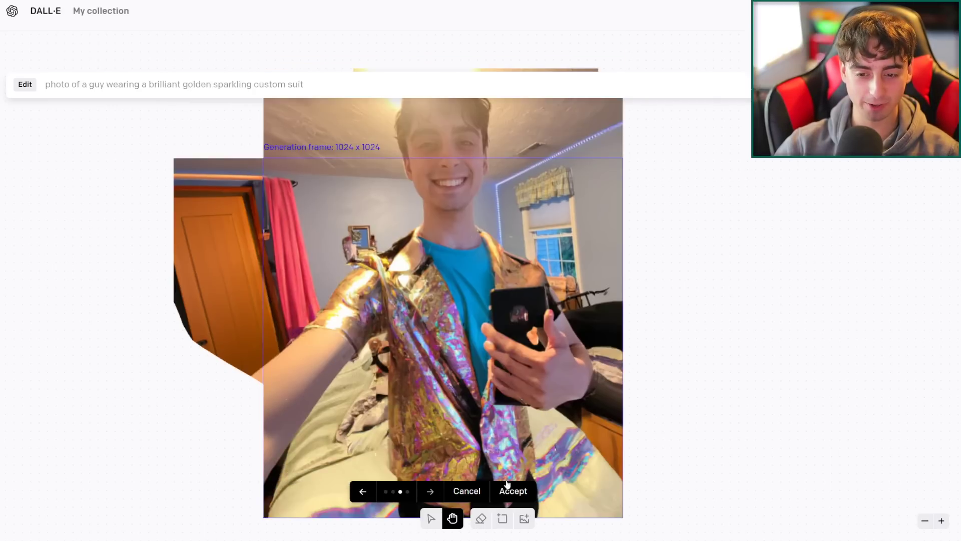
{"action": "scroll", "coordinate": [576, 449], "scroll_direction": "down", "scroll_amount": 2}
{"action": "scroll", "coordinate": [551, 369], "scroll_direction": "up", "scroll_amount": 2}
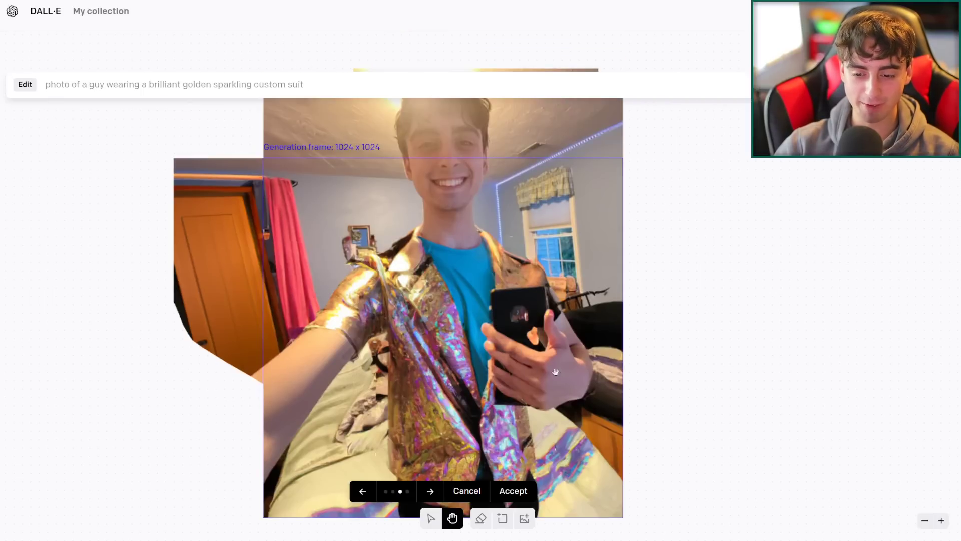
{"action": "left_click", "coordinate": [431, 492]}
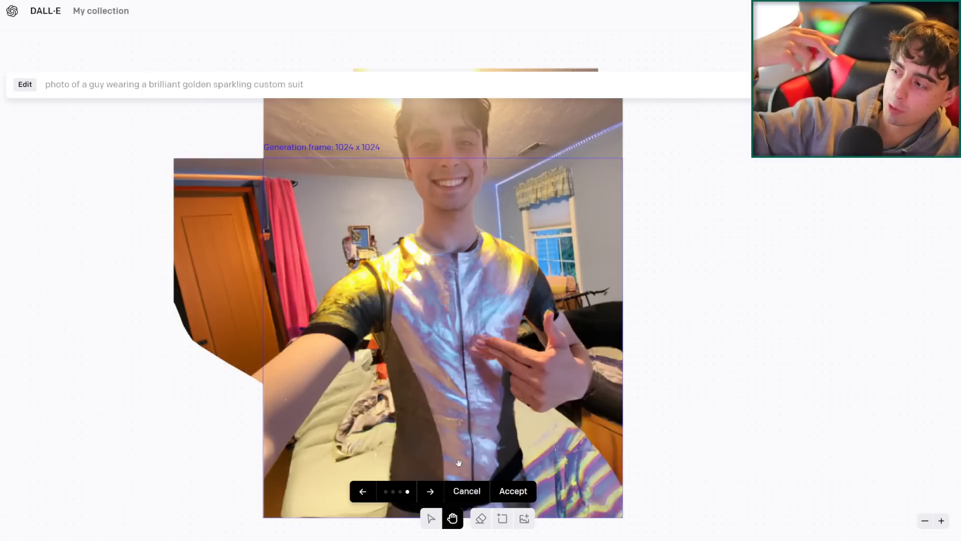
Step: Go back to the second result, the shiny metallic shirt, accept it and look over the whole picture
{"action": "left_click", "coordinate": [362, 491]}
{"action": "left_click", "coordinate": [363, 491]}
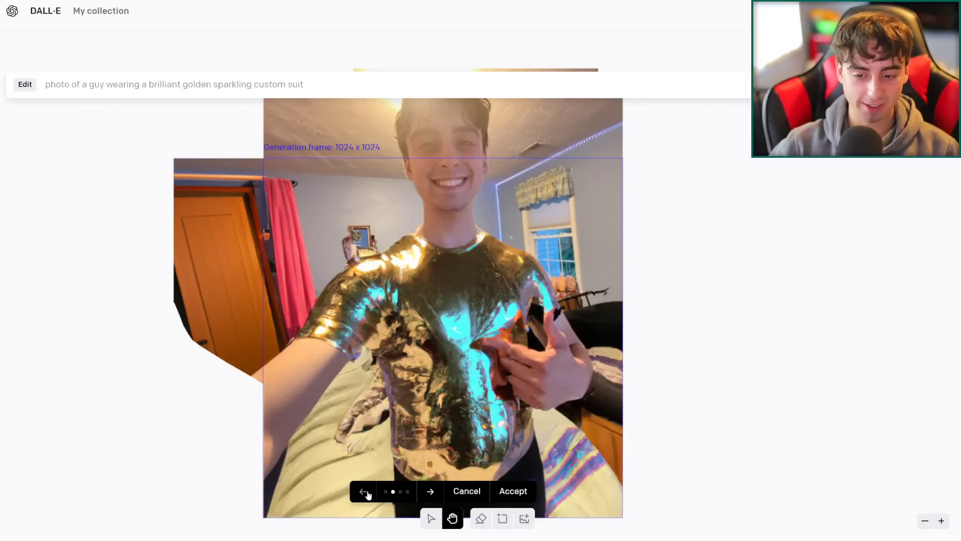
{"action": "left_click", "coordinate": [507, 492]}
{"action": "scroll", "coordinate": [746, 421], "scroll_direction": "down", "scroll_amount": 2}
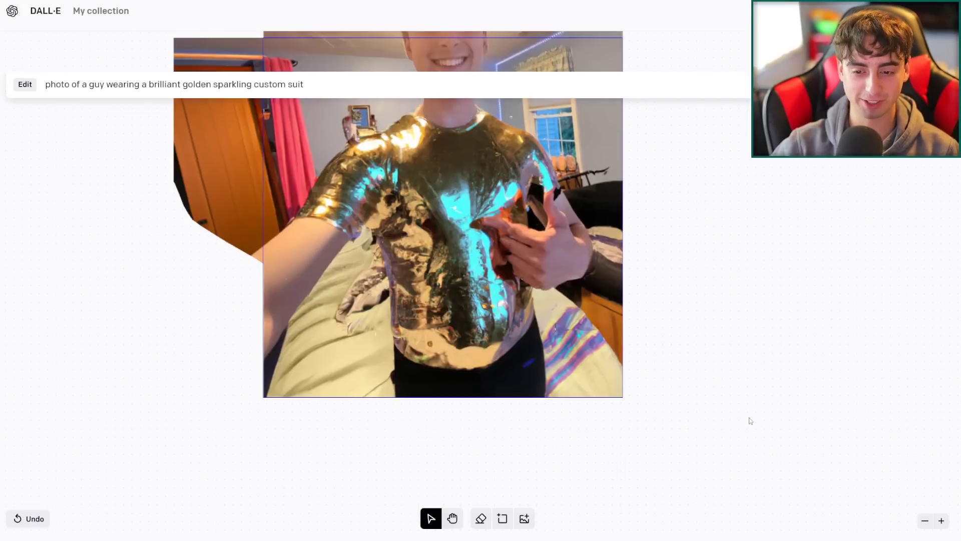
{"action": "scroll", "coordinate": [742, 422], "scroll_direction": "up", "scroll_amount": 4}
{"action": "scroll", "coordinate": [706, 429], "scroll_direction": "down", "scroll_amount": 4}
{"action": "scroll", "coordinate": [690, 434], "scroll_direction": "up", "scroll_amount": 4}
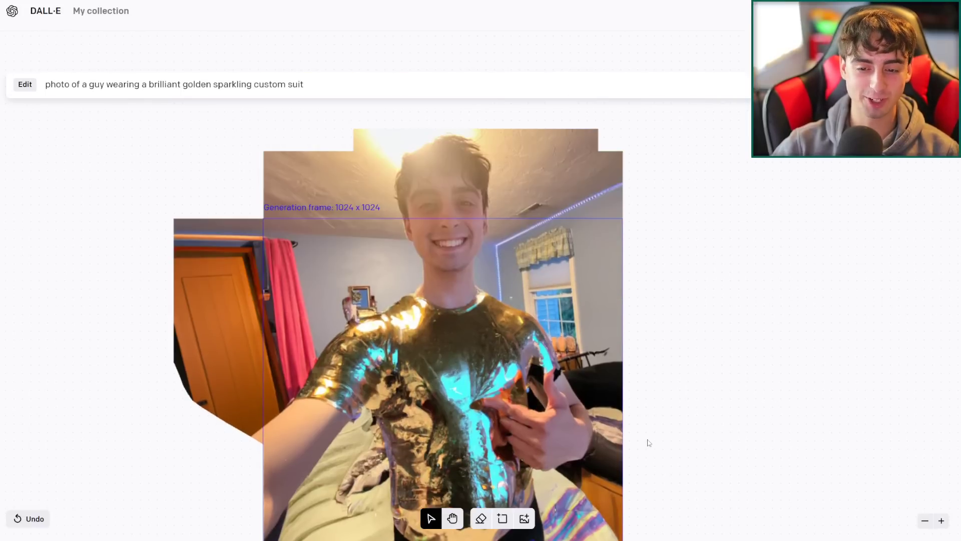
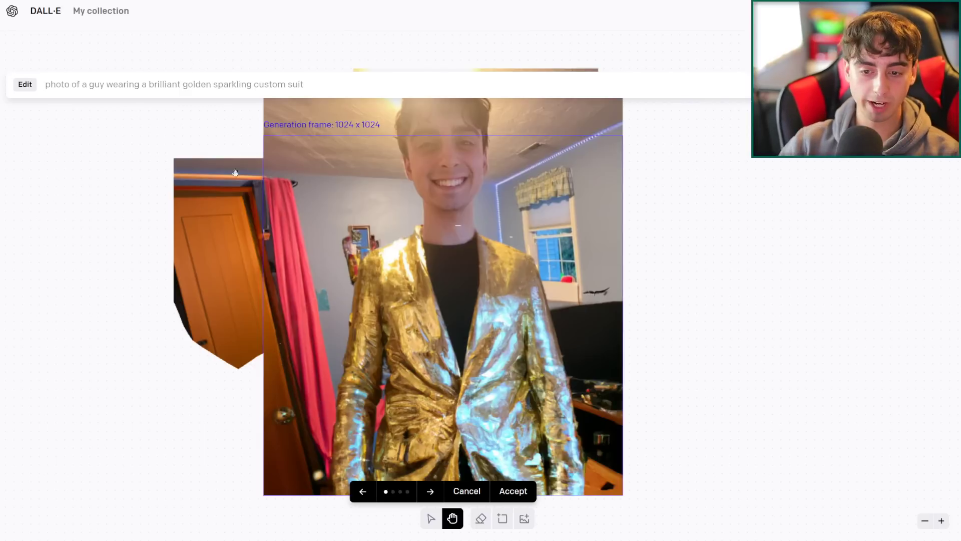
Step: Compare the four golden suit results generated for the fully erased body, and discard them
{"action": "left_click", "coordinate": [432, 493]}
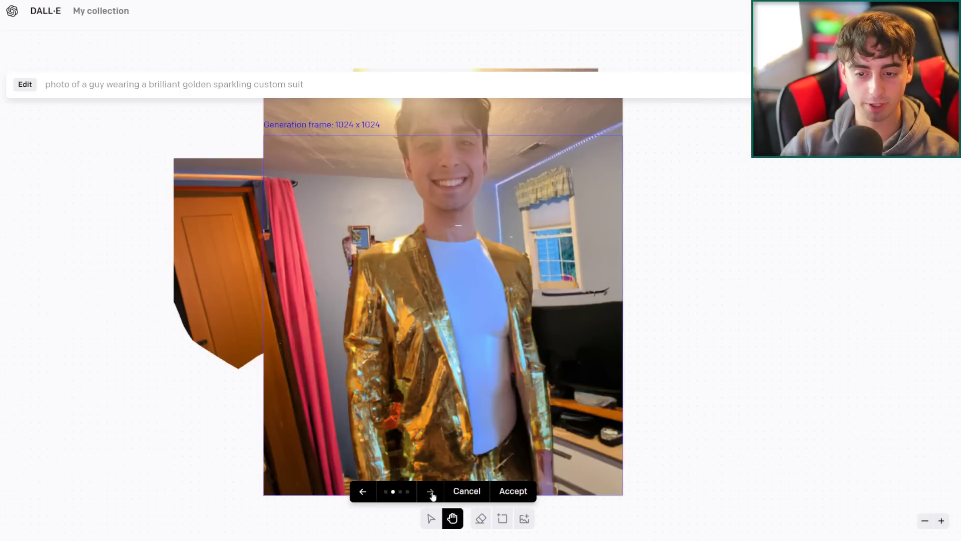
{"action": "left_click", "coordinate": [431, 492]}
{"action": "left_click", "coordinate": [432, 492]}
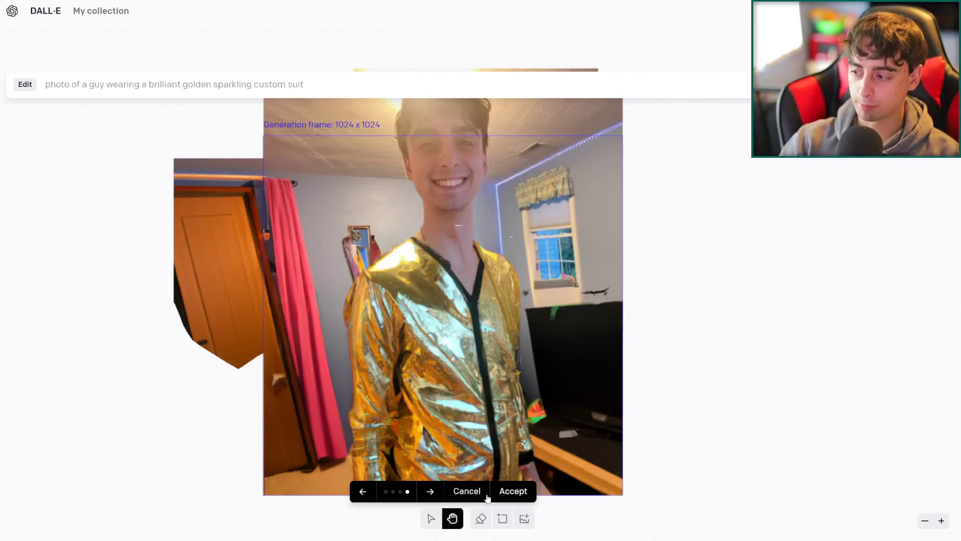
{"action": "left_click", "coordinate": [362, 494]}
{"action": "left_click", "coordinate": [361, 494]}
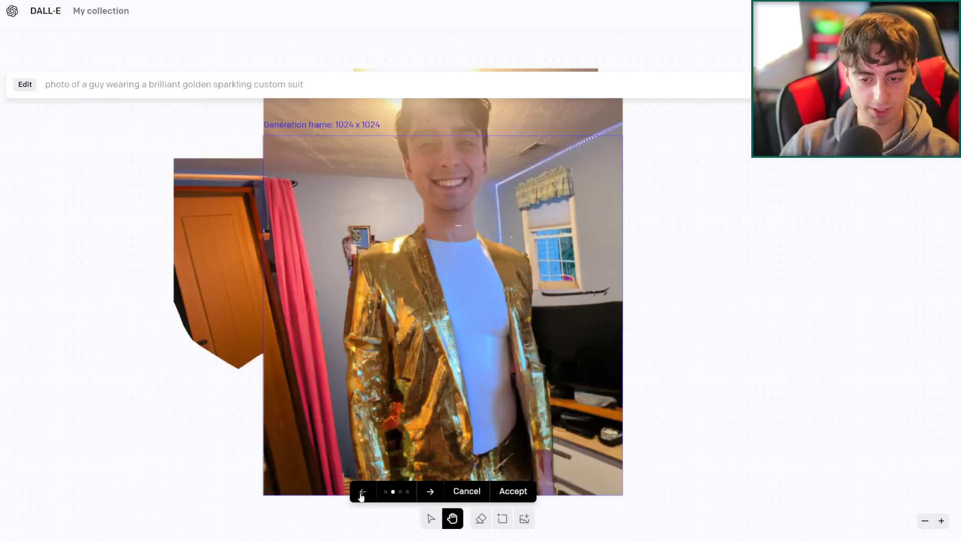
{"action": "left_click", "coordinate": [361, 494]}
{"action": "left_click", "coordinate": [466, 491]}
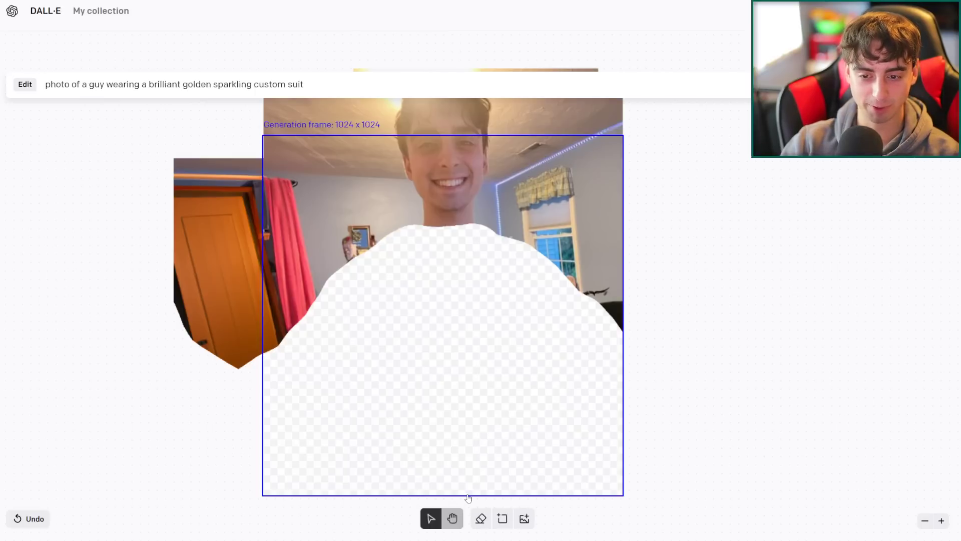
Step: Try filling the erased body with the prompt "photo of a octopus man hybrid chimera", and discard the results after viewing all four
{"action": "left_click_drag", "start_coordinate": [304, 85], "coordinate": [87, 84]}
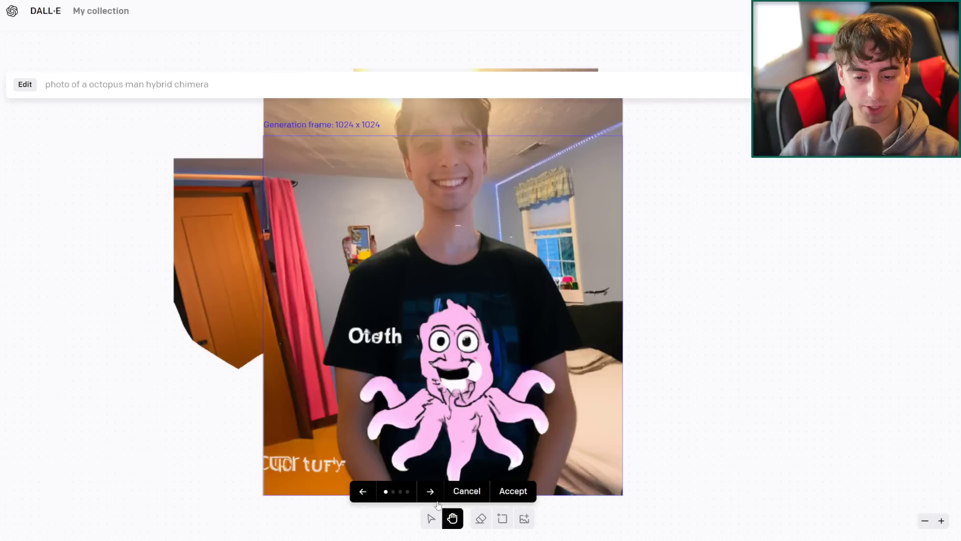
{"action": "left_click", "coordinate": [437, 499]}
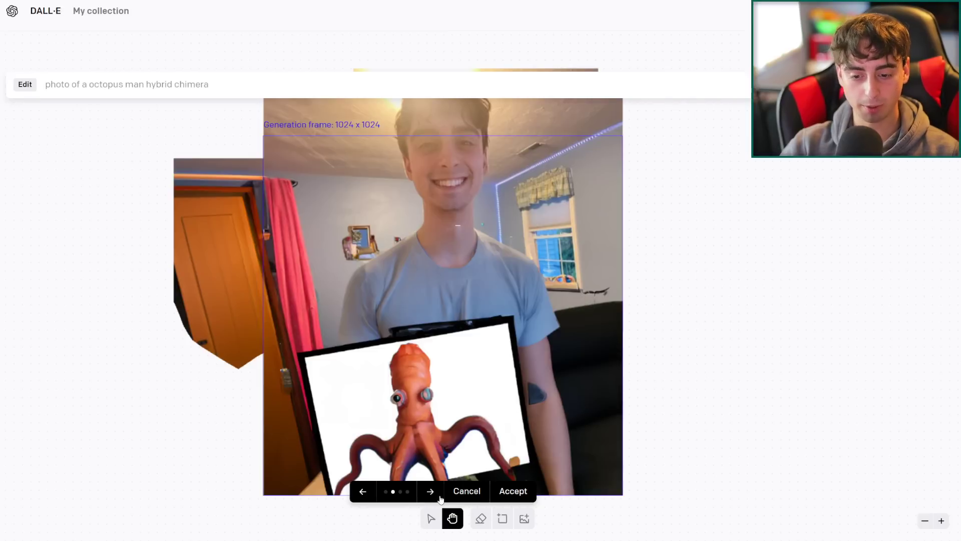
{"action": "left_click", "coordinate": [437, 498]}
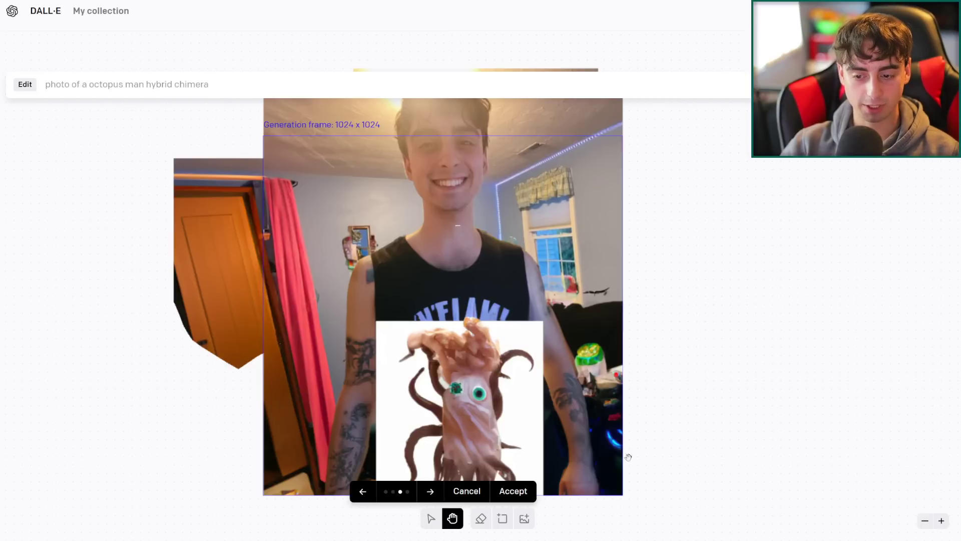
{"action": "left_click", "coordinate": [435, 498]}
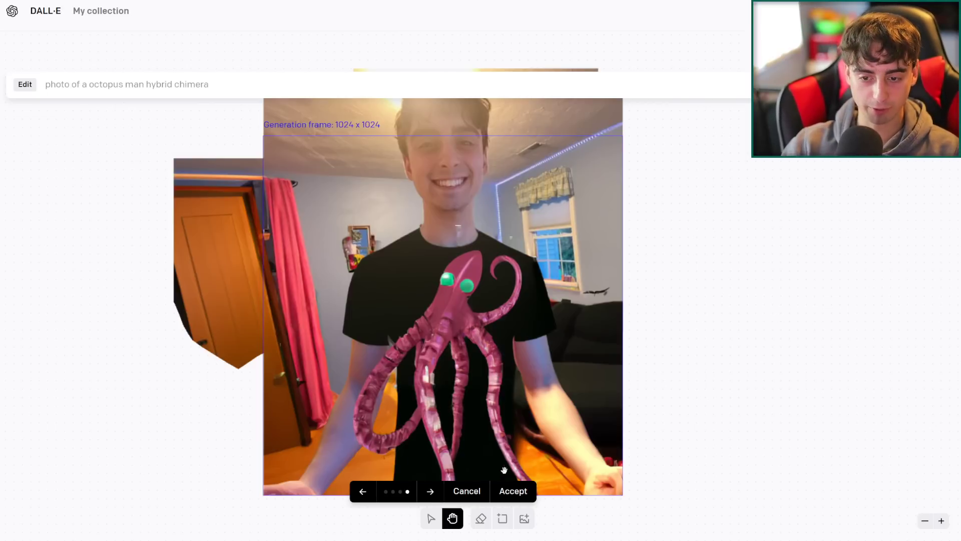
{"action": "left_click", "coordinate": [467, 491]}
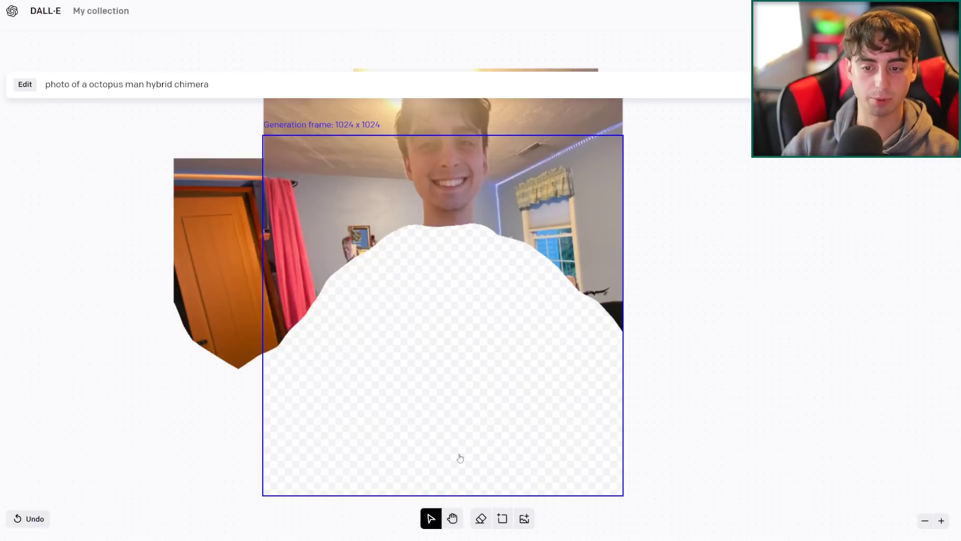
Step: Erase the whole room around the man with the eraser, leaving only his head, and set the generation frame around it
{"action": "scroll", "coordinate": [320, 328], "scroll_direction": "up", "scroll_amount": 5}
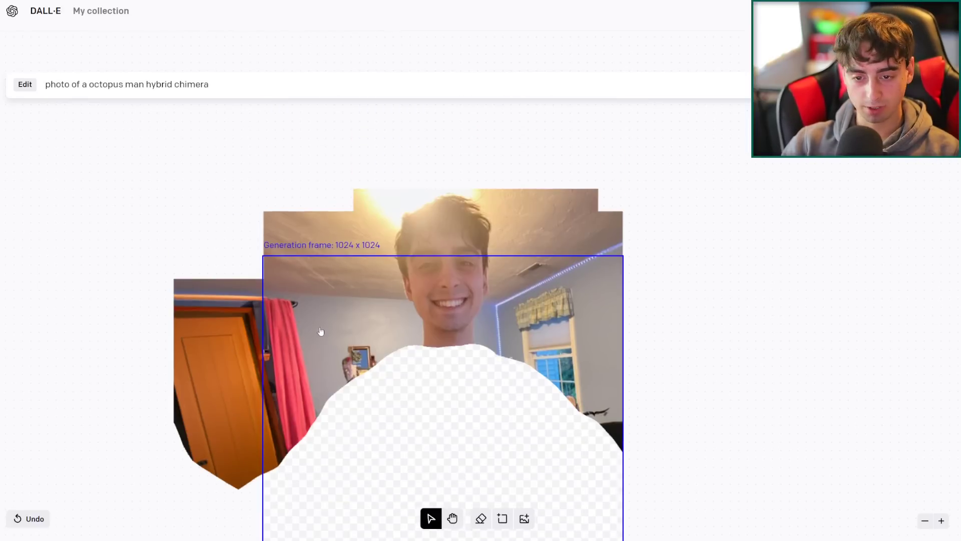
{"action": "scroll", "coordinate": [321, 335], "scroll_direction": "down", "scroll_amount": 3}
{"action": "left_click", "coordinate": [480, 518]}
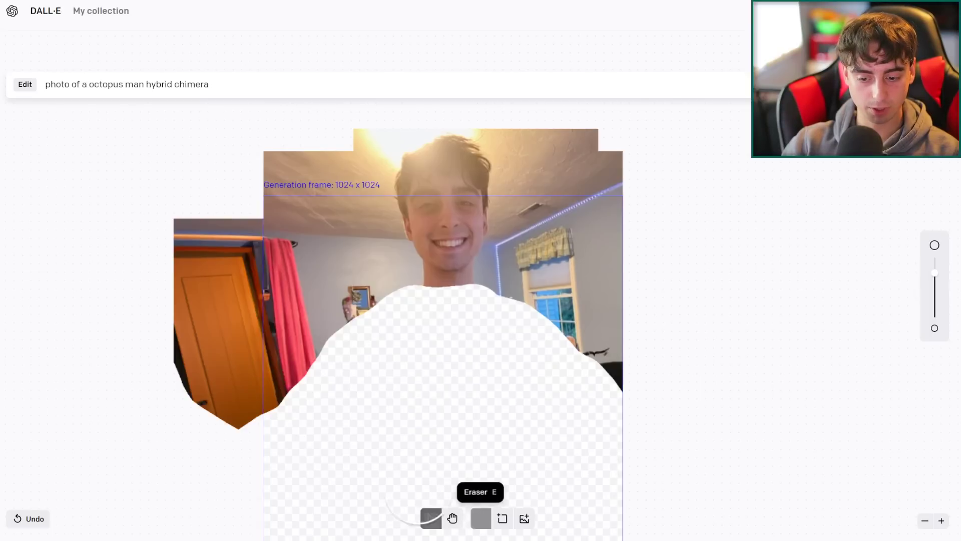
{"action": "mouse_move", "coordinate": [277, 395]}
{"action": "left_mouse_down"}
{"action": "mouse_move", "coordinate": [281, 385]}
{"action": "mouse_move", "coordinate": [167, 215]}
{"action": "mouse_move", "coordinate": [231, 298]}
{"action": "mouse_move", "coordinate": [377, 358]}
{"action": "mouse_move", "coordinate": [391, 279]}
{"action": "mouse_move", "coordinate": [371, 235]}
{"action": "mouse_move", "coordinate": [355, 146]}
{"action": "mouse_move", "coordinate": [396, 122]}
{"action": "mouse_move", "coordinate": [280, 165]}
{"action": "left_mouse_up"}
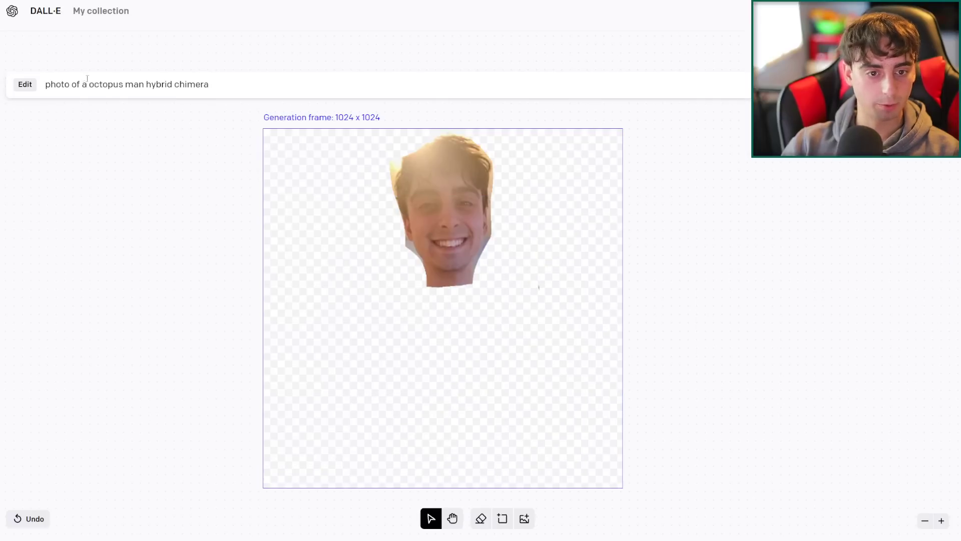
Step: Try filling around the head with "photo of a octopus man hybrid chimera mans head with the body of an octopus underwater hybrid science expiriment"
{"action": "key", "text": "h"}
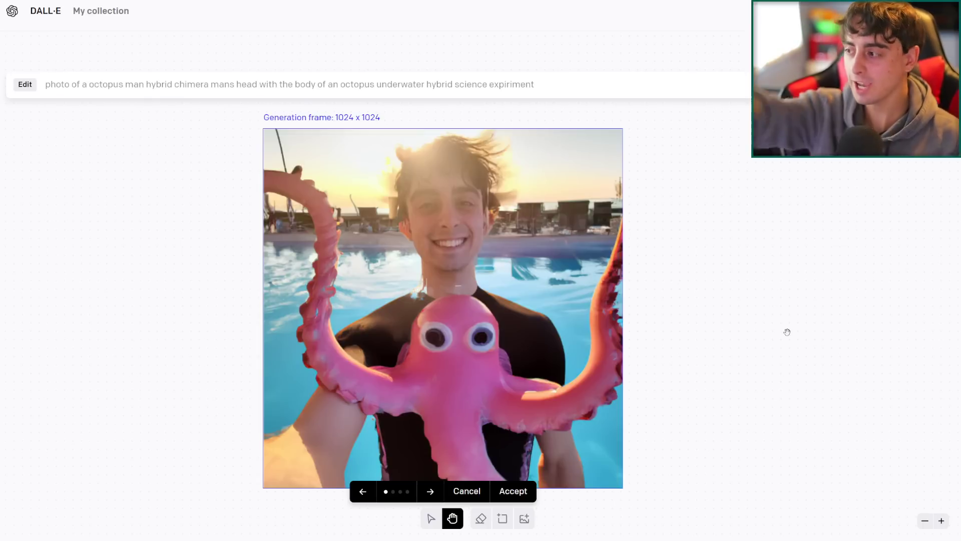
{"action": "left_click", "coordinate": [430, 491]}
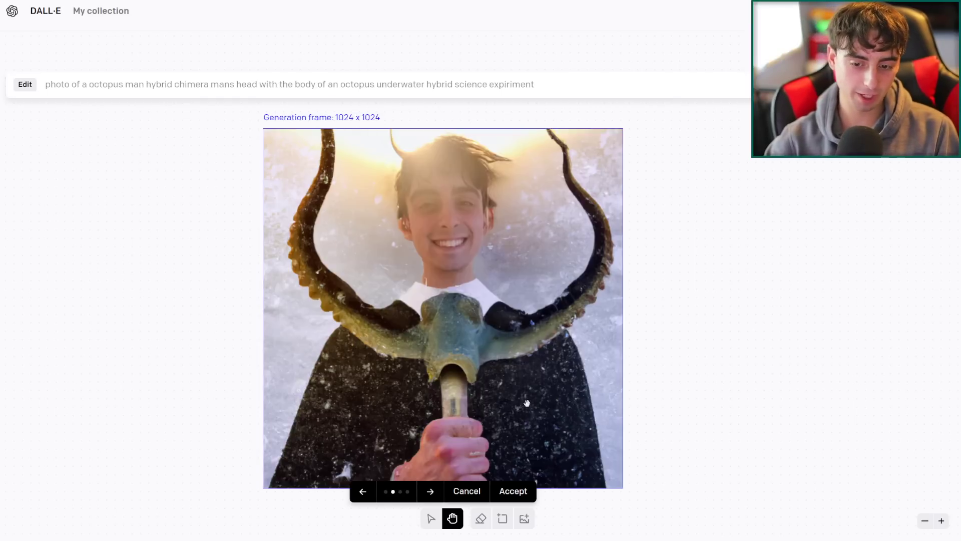
{"action": "left_click", "coordinate": [430, 491]}
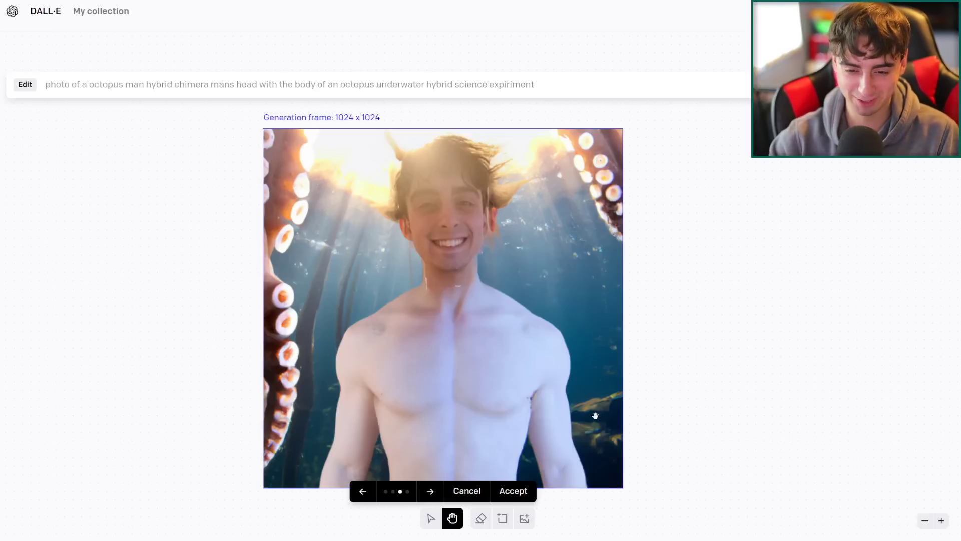
{"action": "left_click", "coordinate": [430, 491]}
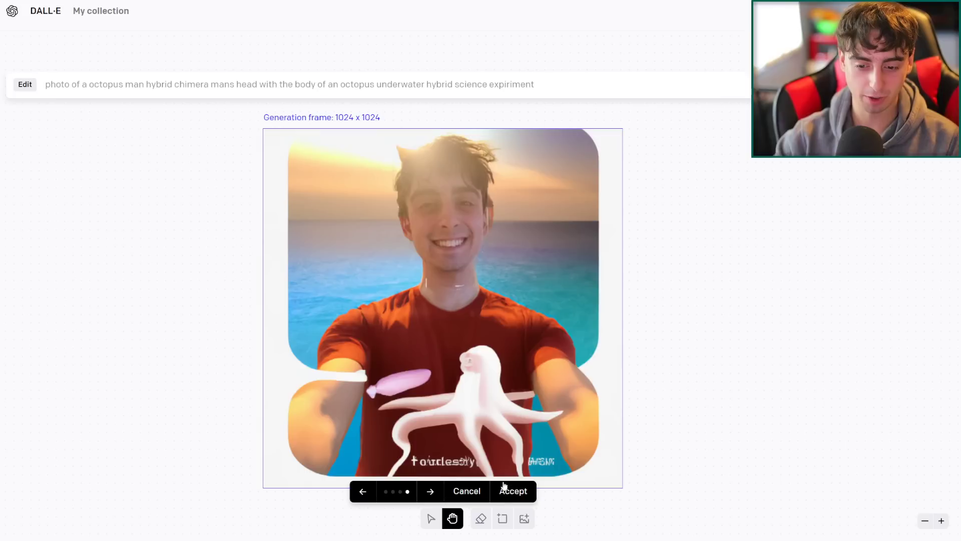
Step: Go back through the generated octopus results to compare them again, and discard them all
{"action": "left_click", "coordinate": [362, 492]}
{"action": "left_click", "coordinate": [361, 492]}
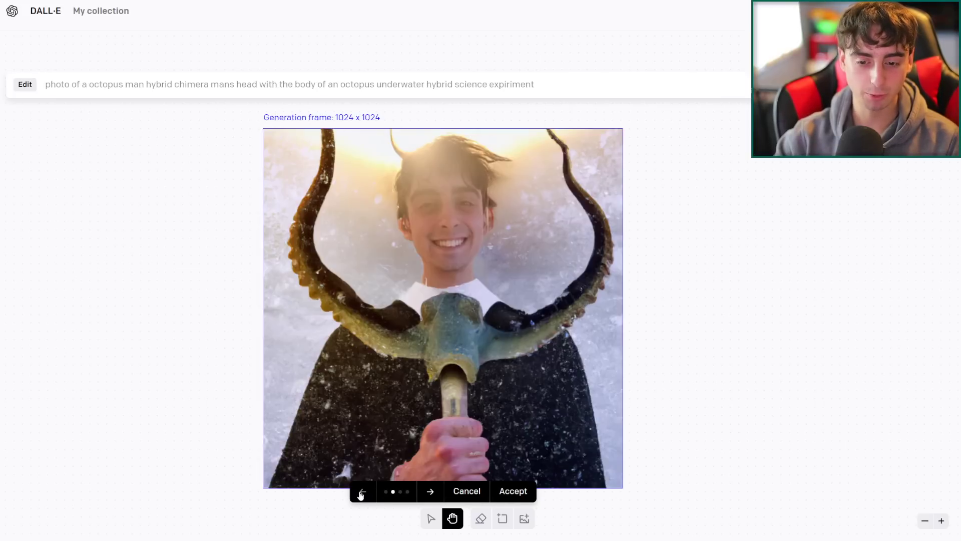
{"action": "left_click", "coordinate": [362, 492]}
{"action": "left_click", "coordinate": [430, 492]}
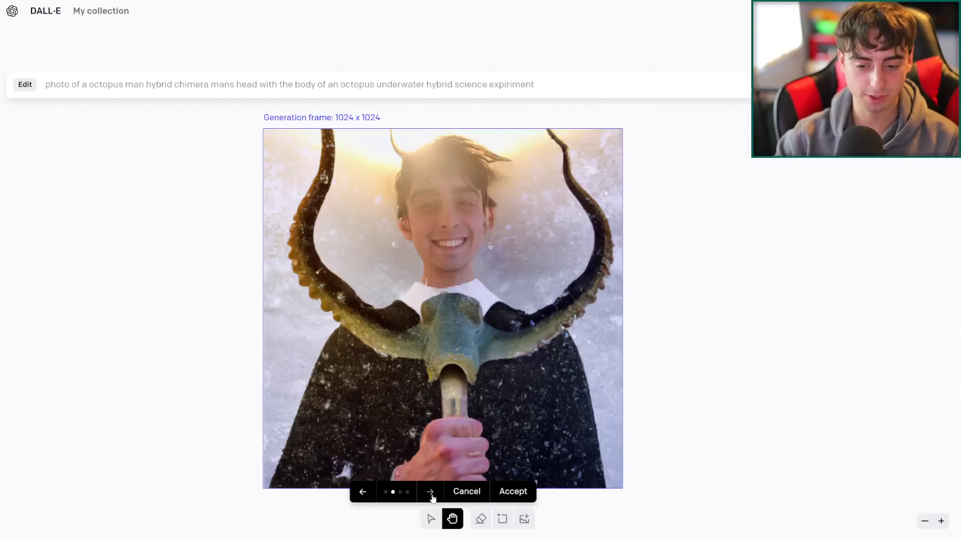
{"action": "left_click", "coordinate": [429, 492]}
{"action": "left_click", "coordinate": [361, 493]}
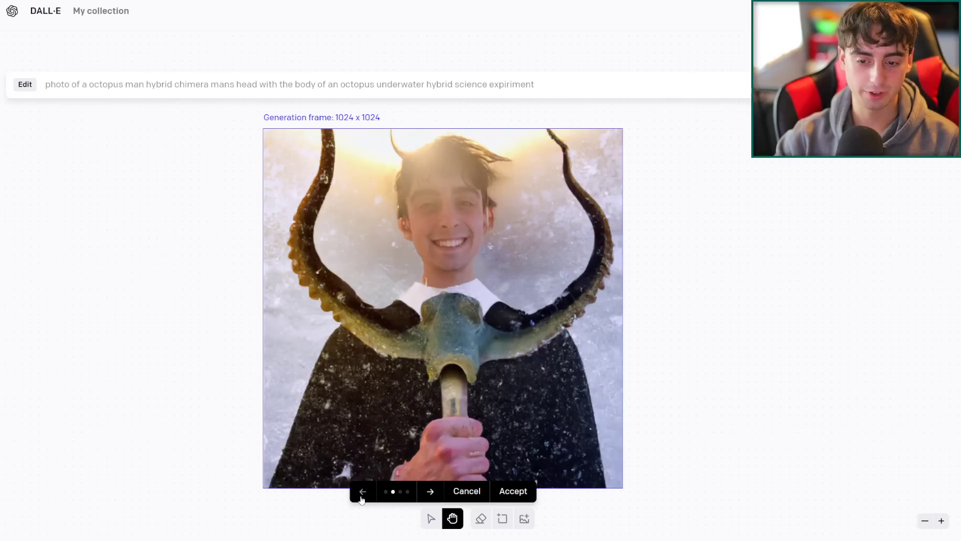
{"action": "left_click", "coordinate": [362, 493]}
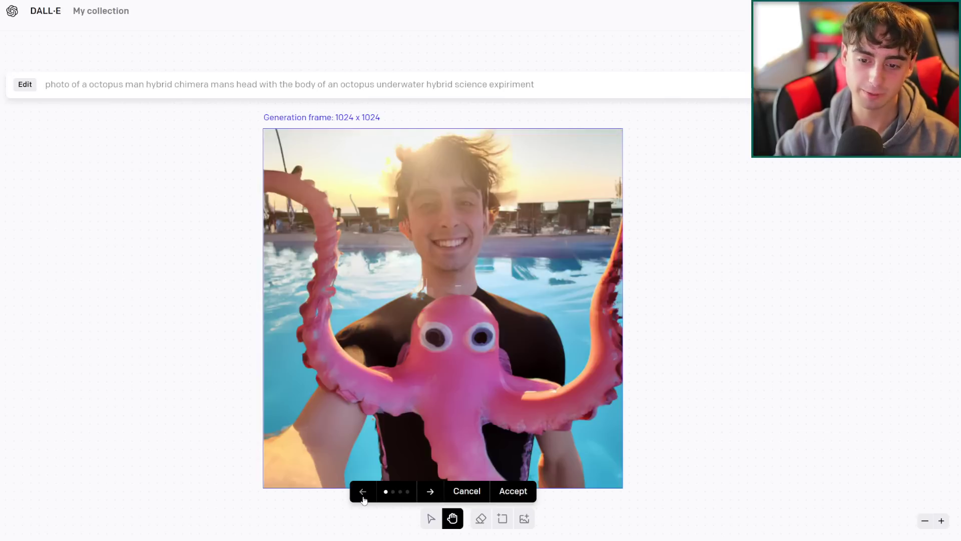
{"action": "left_click", "coordinate": [467, 491]}
Step: Fill the erased area around the head with the prompt "photo of a man sitting in an ocean of lemons" and view all four results
{"action": "type", "text": "ons"}
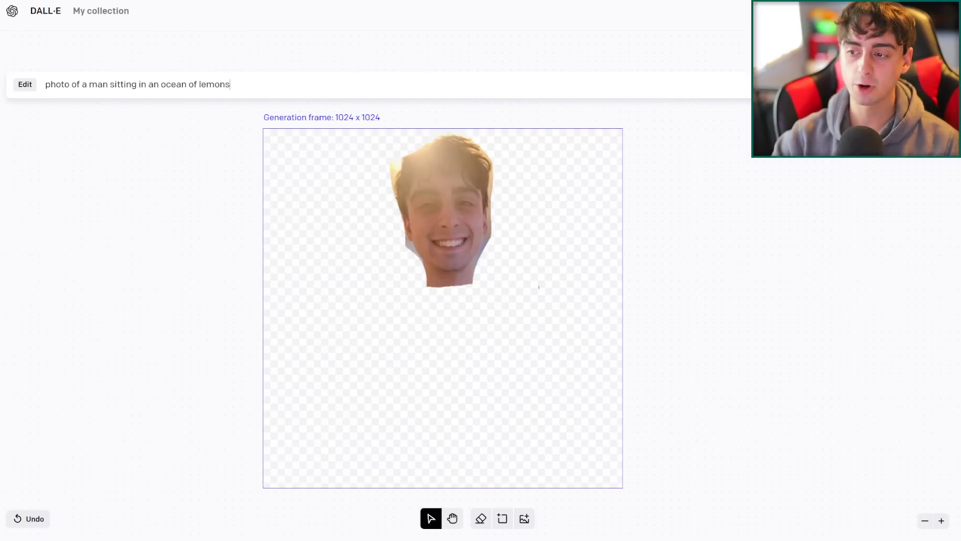
{"action": "key", "text": "Return"}
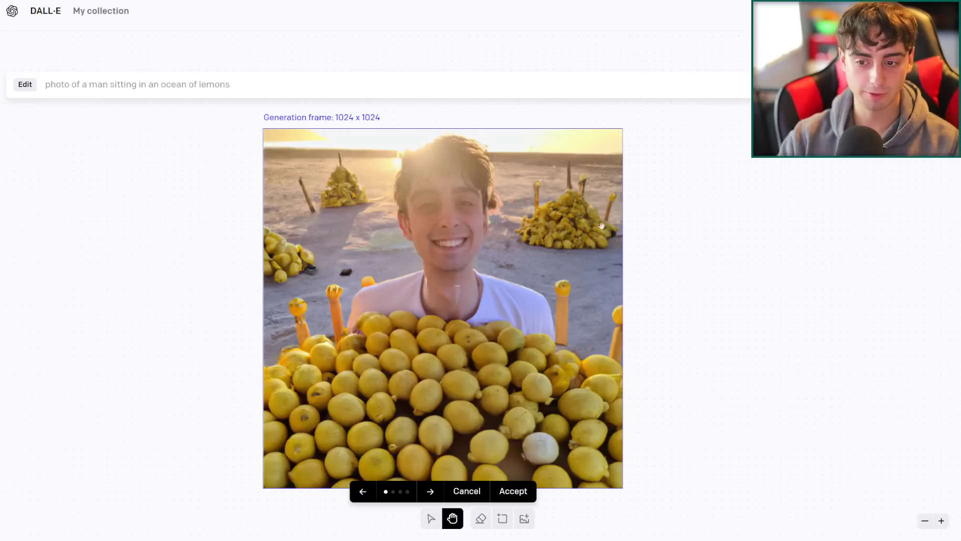
{"action": "left_click", "coordinate": [432, 494]}
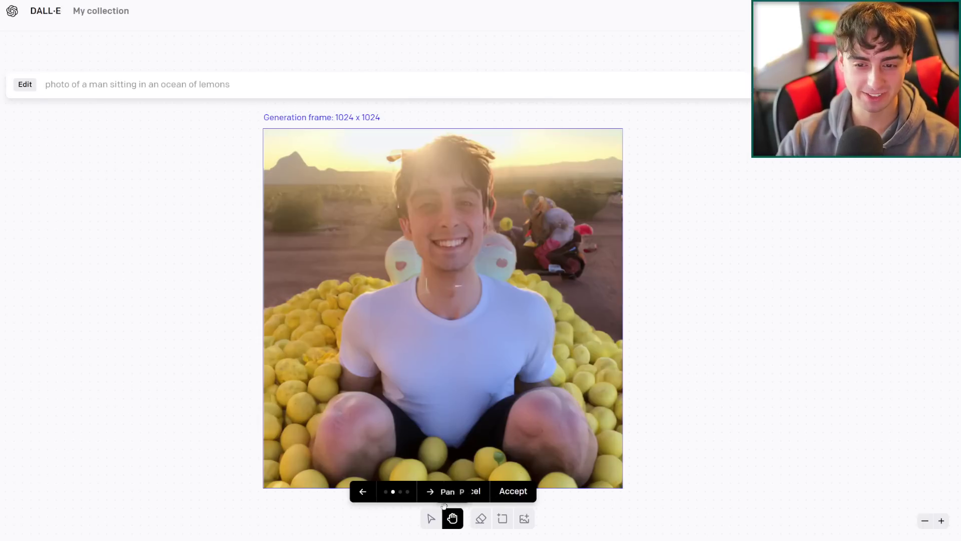
{"action": "left_click", "coordinate": [426, 493]}
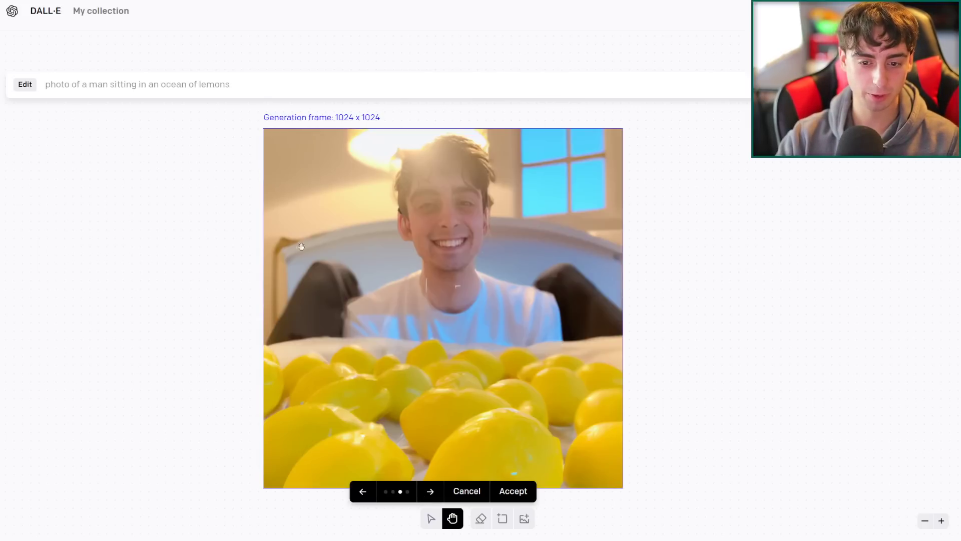
{"action": "left_click", "coordinate": [433, 495]}
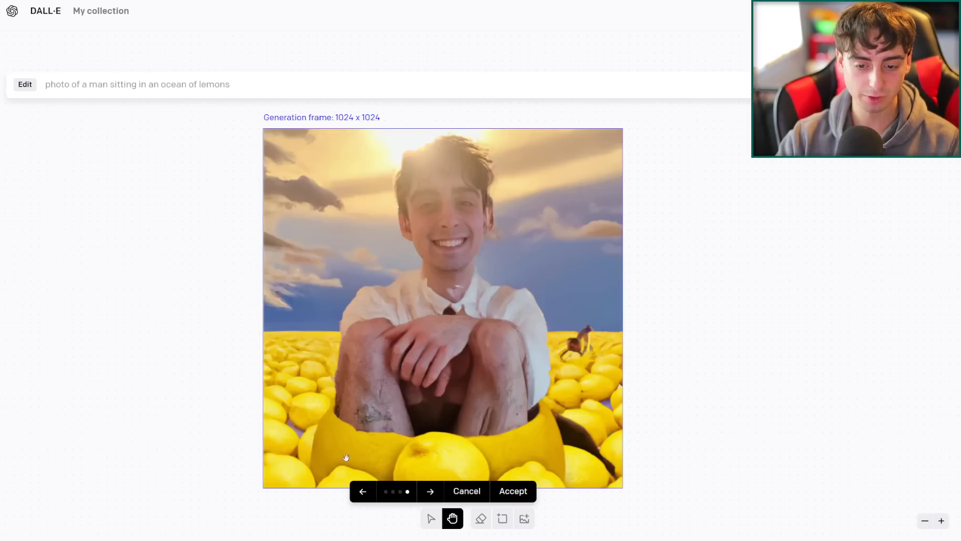
Step: Compare the lemon results again and accept the second one, with the man in a white T-shirt sitting among lemons in the desert
{"action": "left_click", "coordinate": [362, 491]}
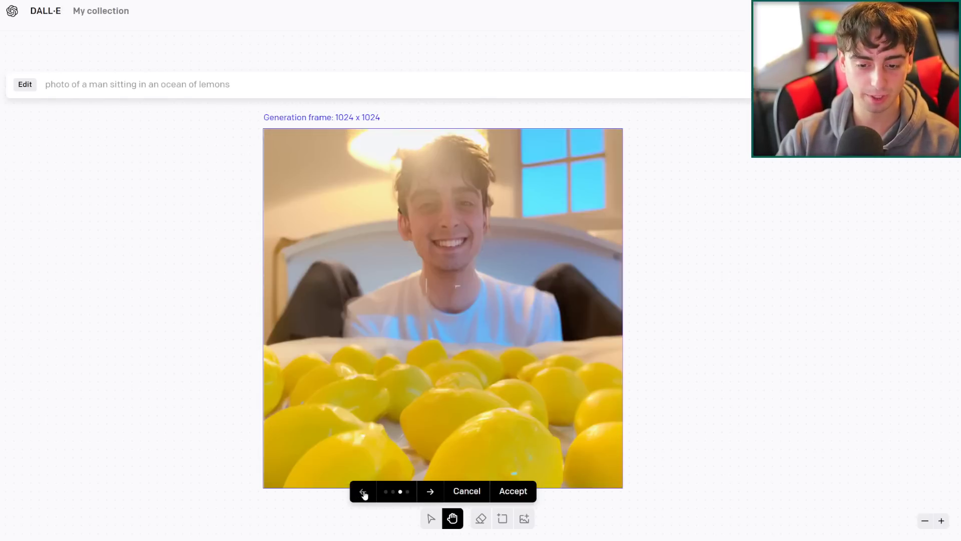
{"action": "left_click", "coordinate": [362, 491]}
{"action": "left_click", "coordinate": [363, 491]}
{"action": "left_click", "coordinate": [430, 491]}
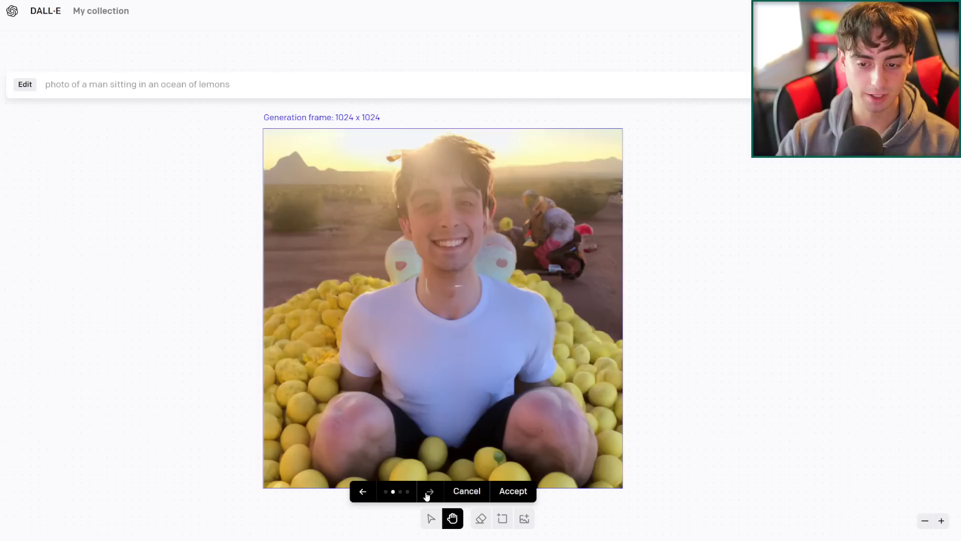
{"action": "left_click", "coordinate": [363, 492]}
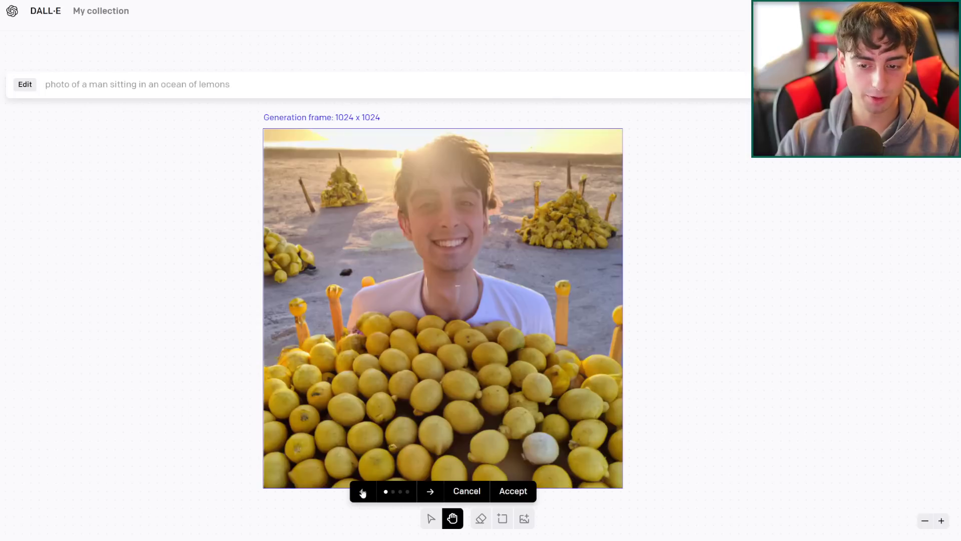
{"action": "left_click", "coordinate": [431, 492]}
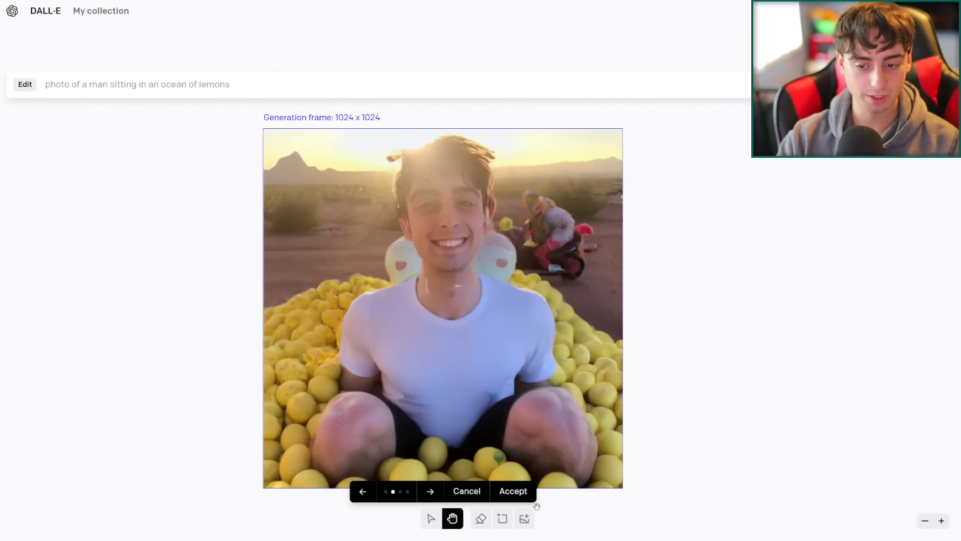
{"action": "left_click", "coordinate": [513, 493]}
{"action": "key", "text": "v"}
{"action": "scroll", "coordinate": [621, 440], "scroll_direction": "down", "scroll_amount": 3}
{"action": "scroll", "coordinate": [682, 451], "scroll_direction": "up", "scroll_amount": 3}
{"action": "scroll", "coordinate": [653, 389], "scroll_direction": "down", "scroll_amount": 2}
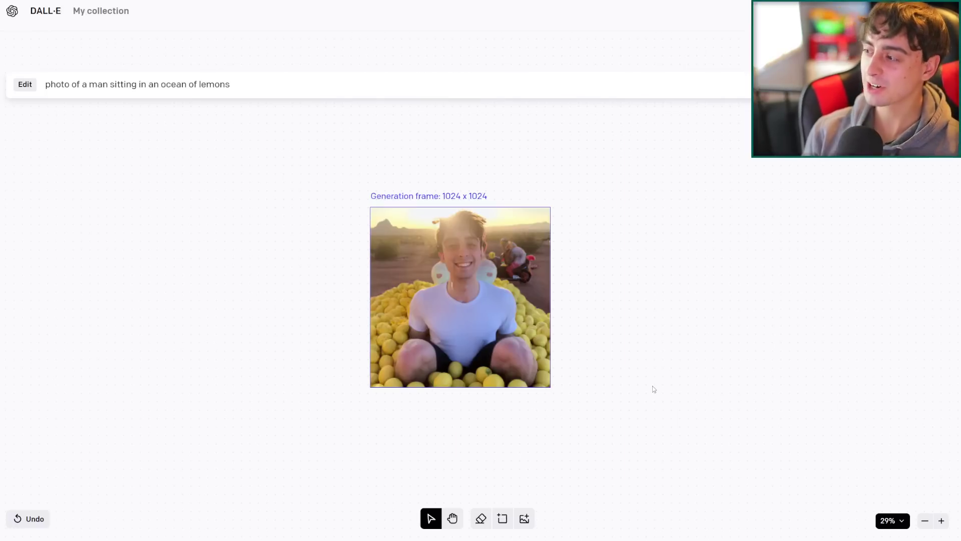